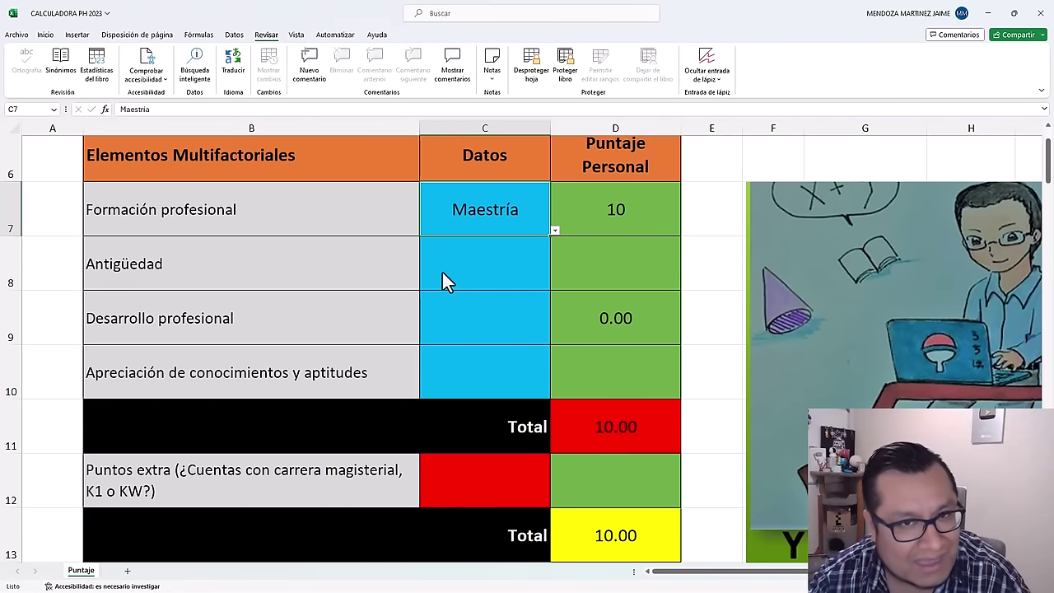
Step: Set the Datos value for Antigüedad to 13
click(443, 276)
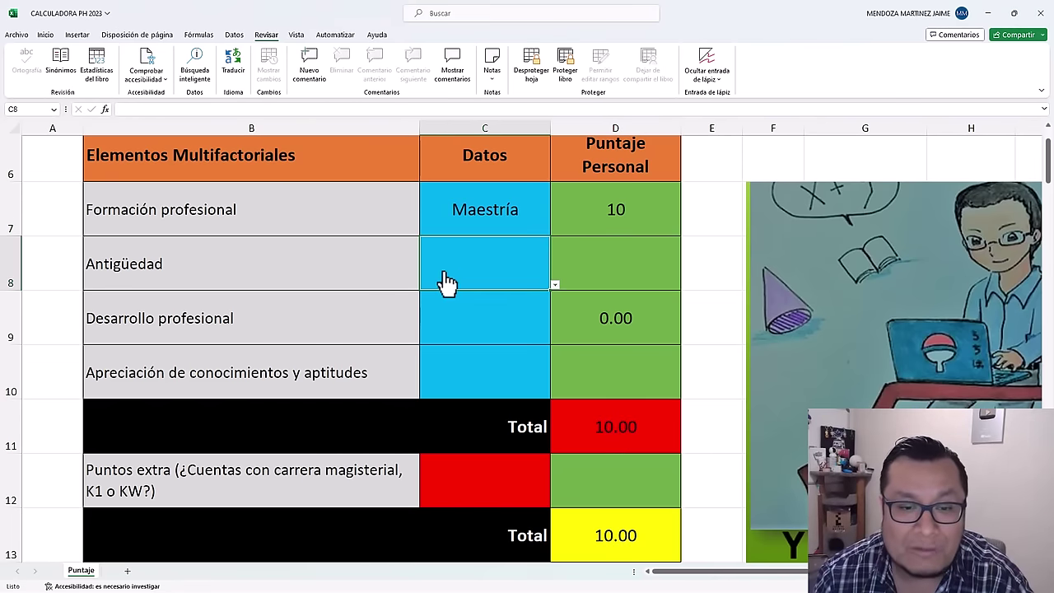
click(556, 285)
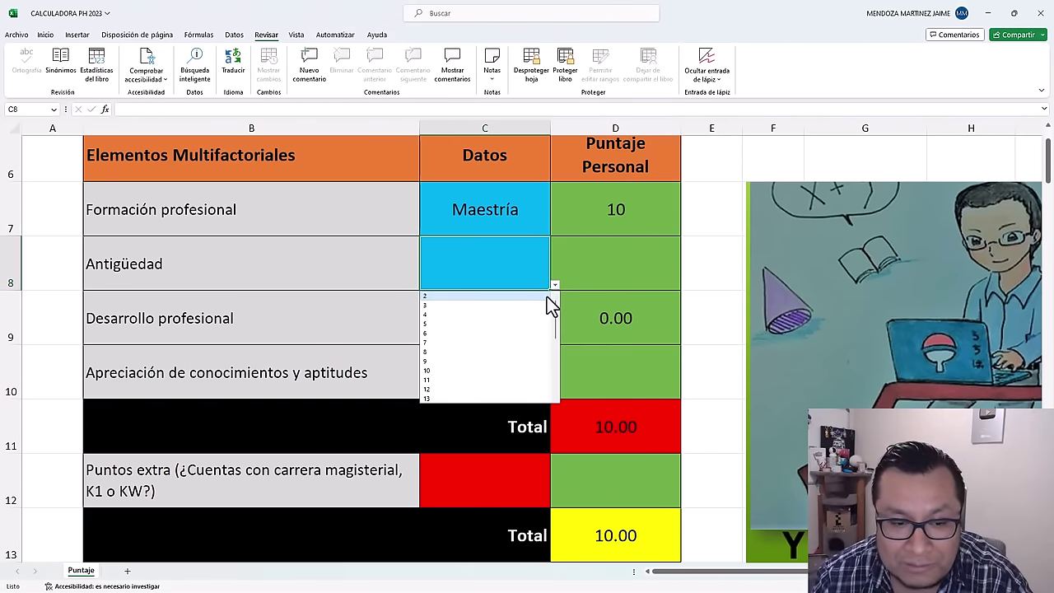
click(466, 397)
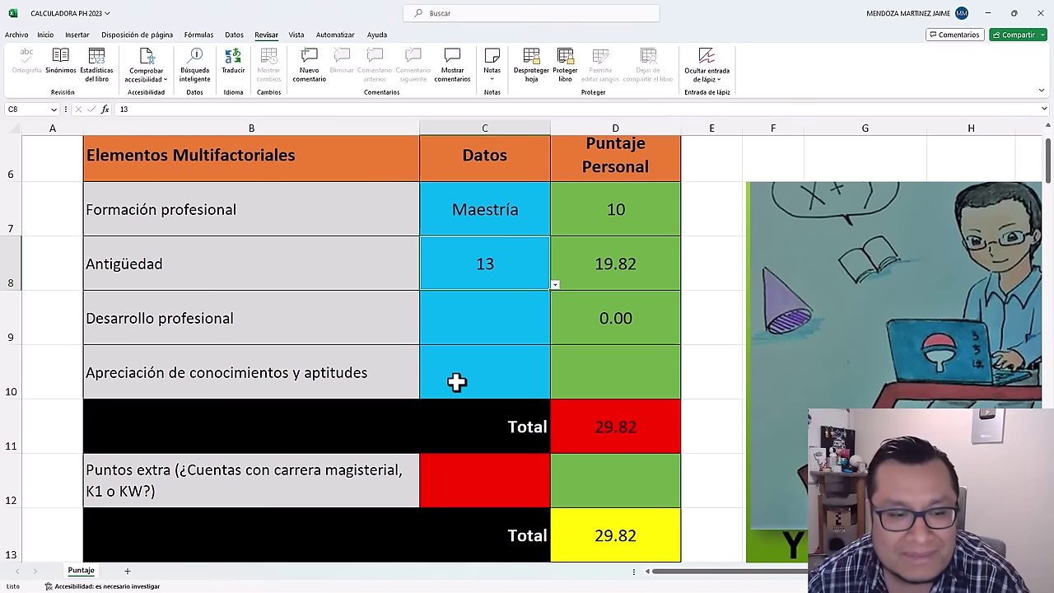
Step: Try 20 and then 45 as the Datos value for Desarrollo profesional
click(466, 322)
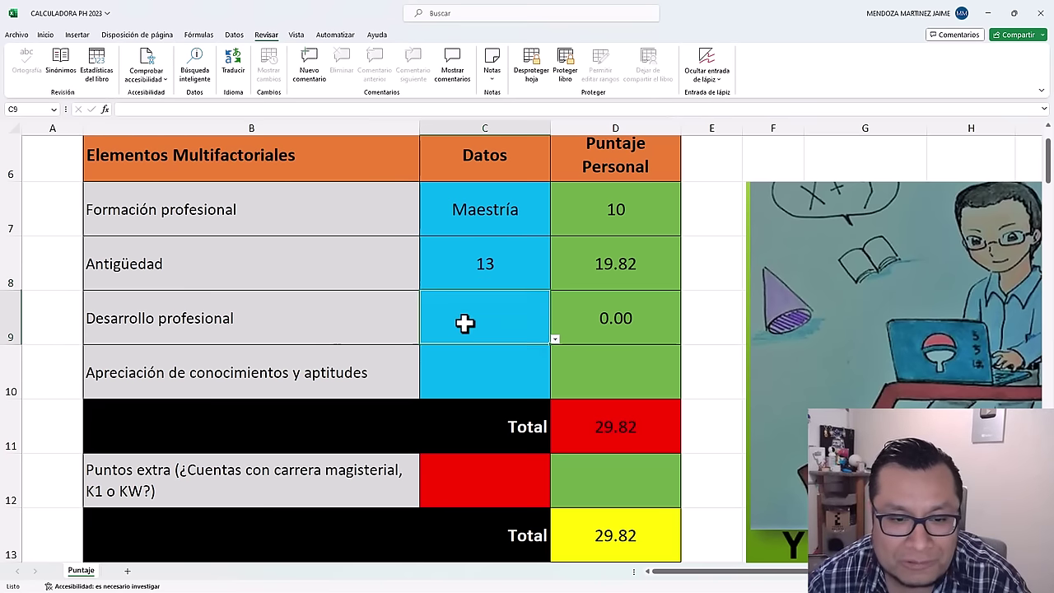
click(555, 339)
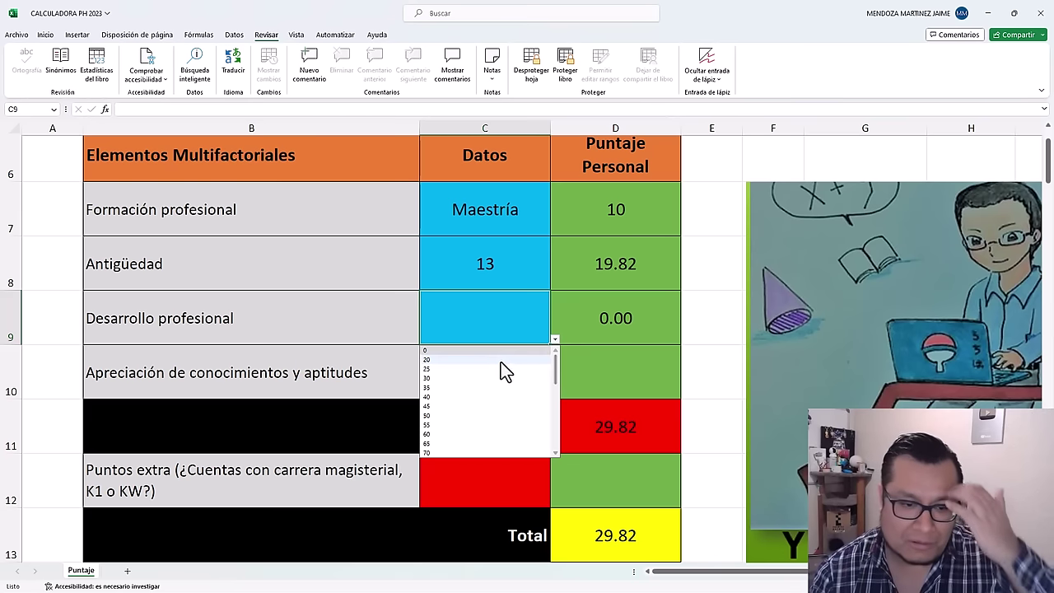
click(499, 359)
click(556, 339)
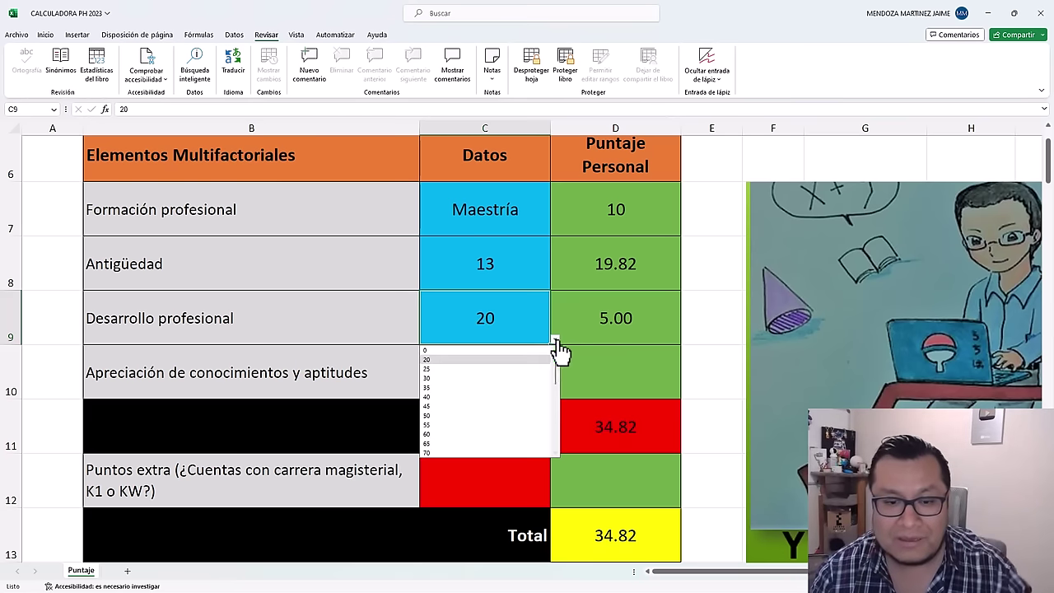
click(461, 397)
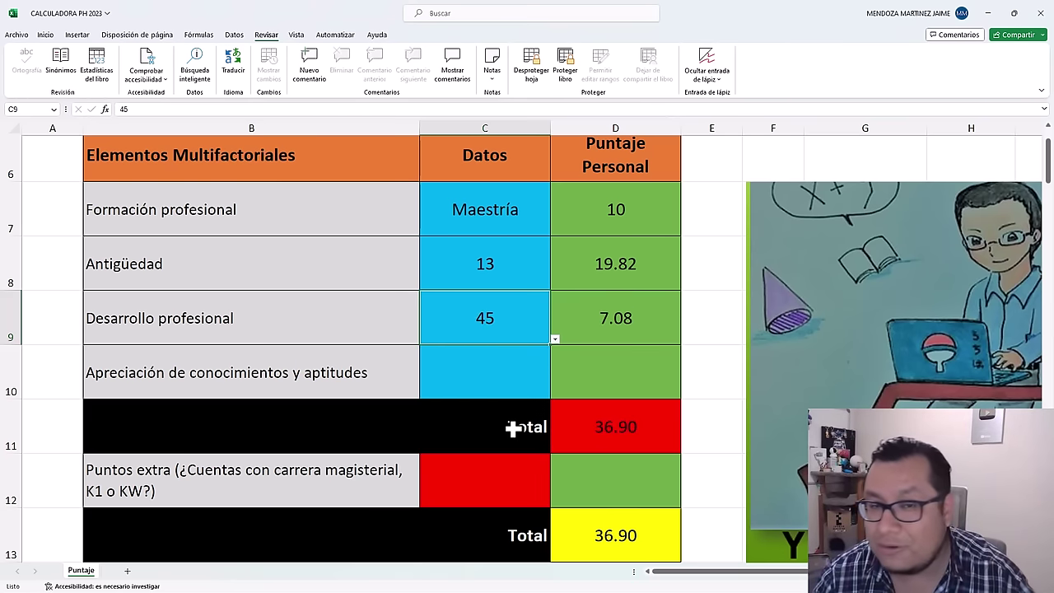
Step: Set the Datos value for Desarrollo profesional to 200
click(556, 340)
drag(557, 363, 548, 448)
click(472, 453)
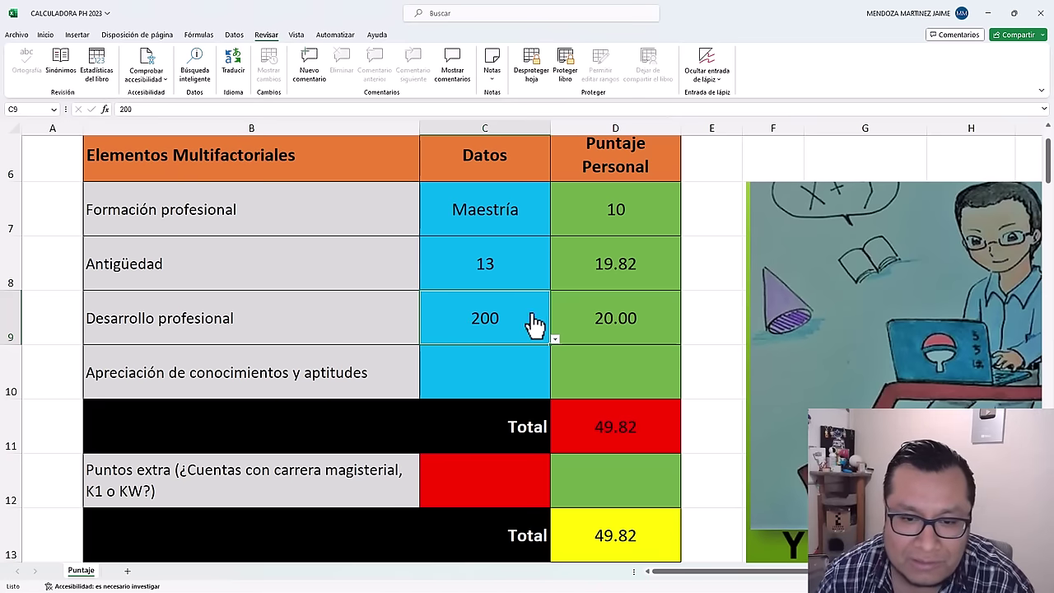
Step: Set the Datos value for Apreciación de conocimientos y aptitudes to 25
click(424, 384)
scroll(424, 384, down, 1)
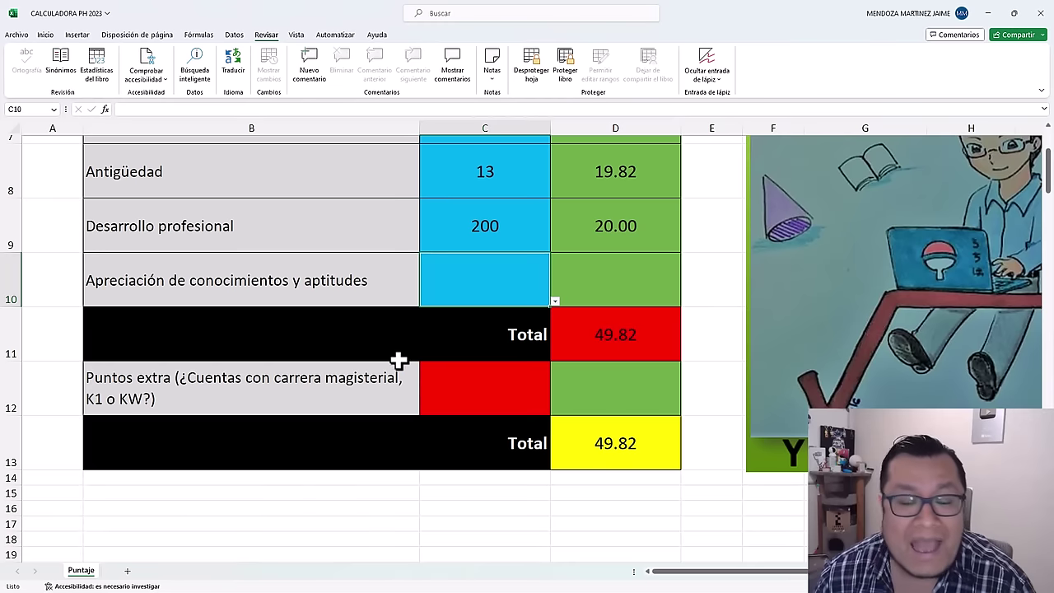
scroll(618, 362, down, 1)
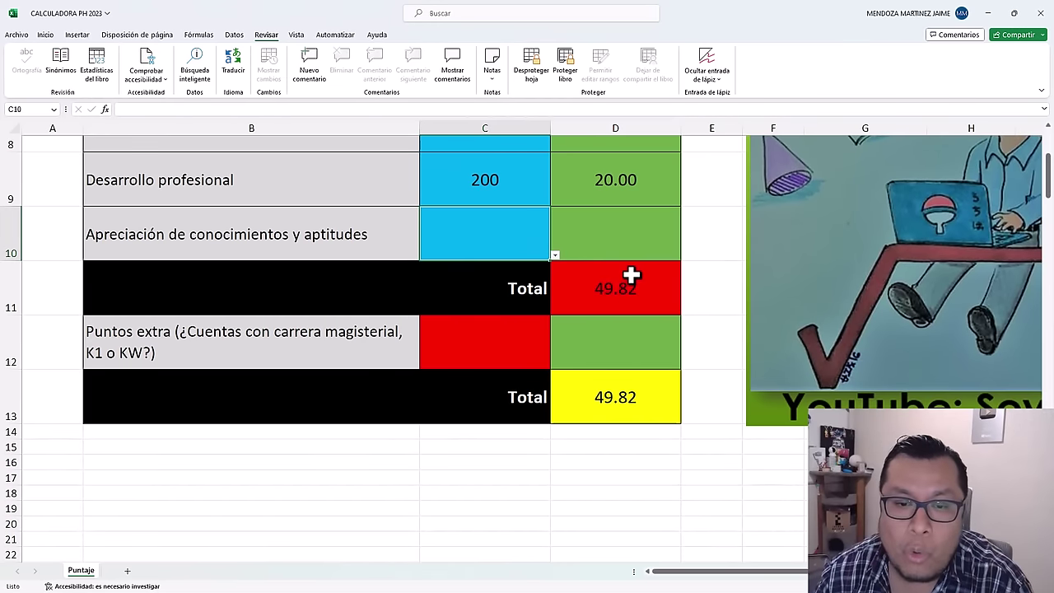
click(631, 280)
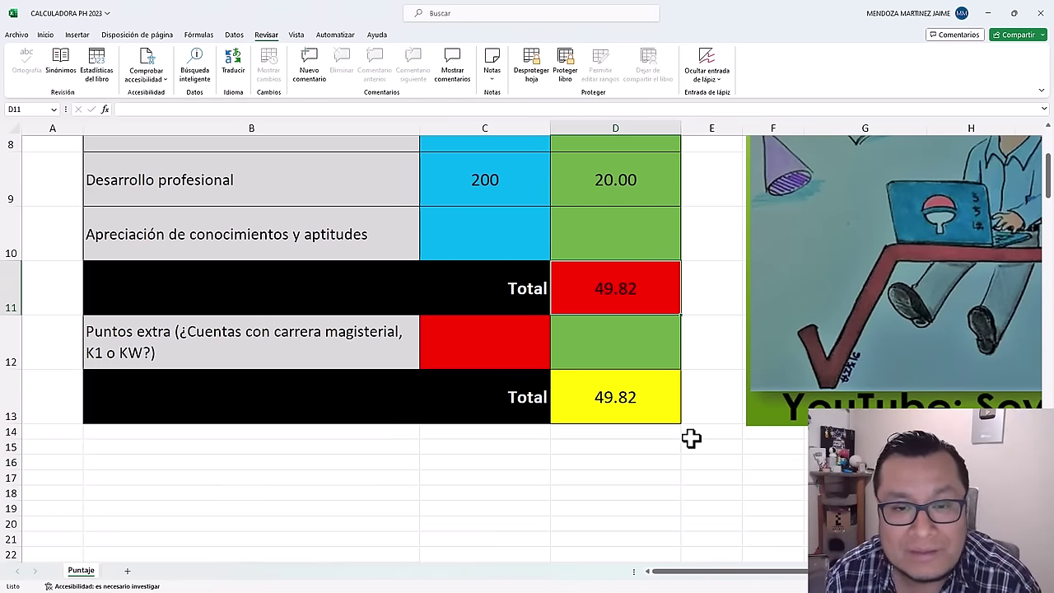
click(502, 244)
click(556, 255)
scroll(493, 330, down, 6)
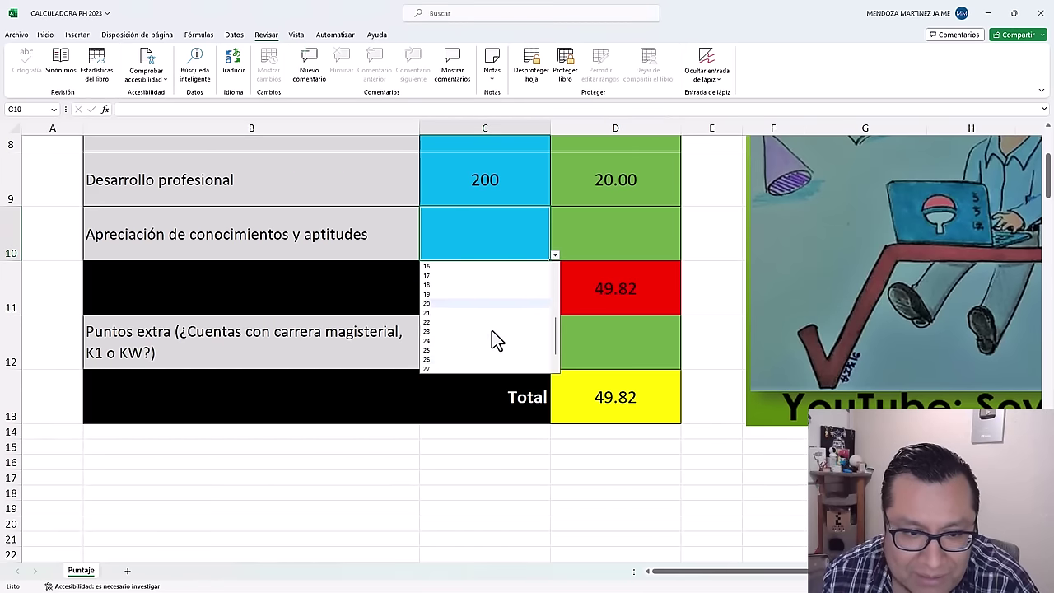
click(455, 323)
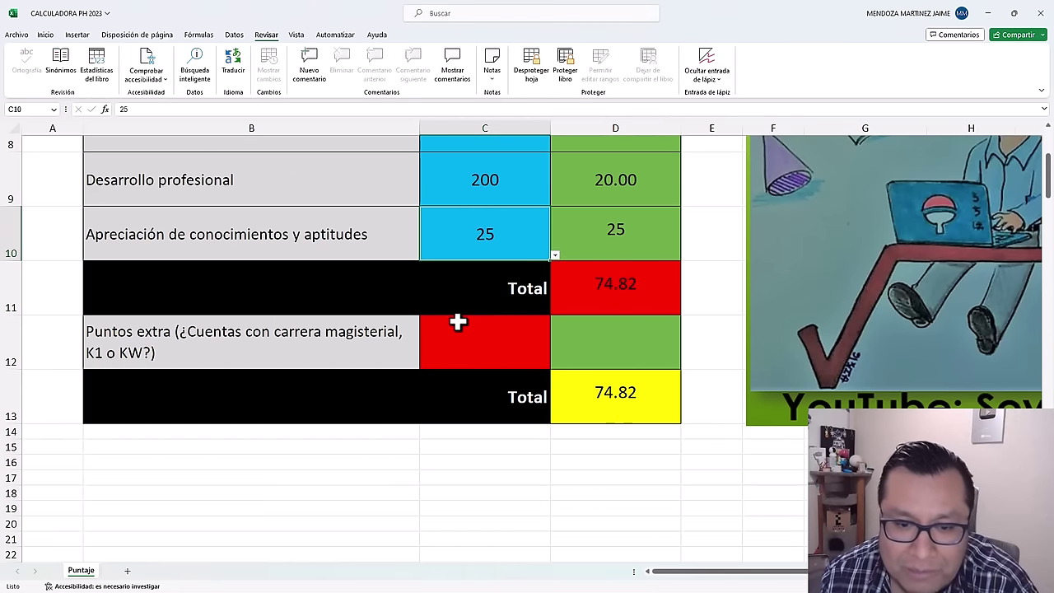
Step: Change the Datos value for Apreciación de conocimientos y aptitudes to 26
click(555, 256)
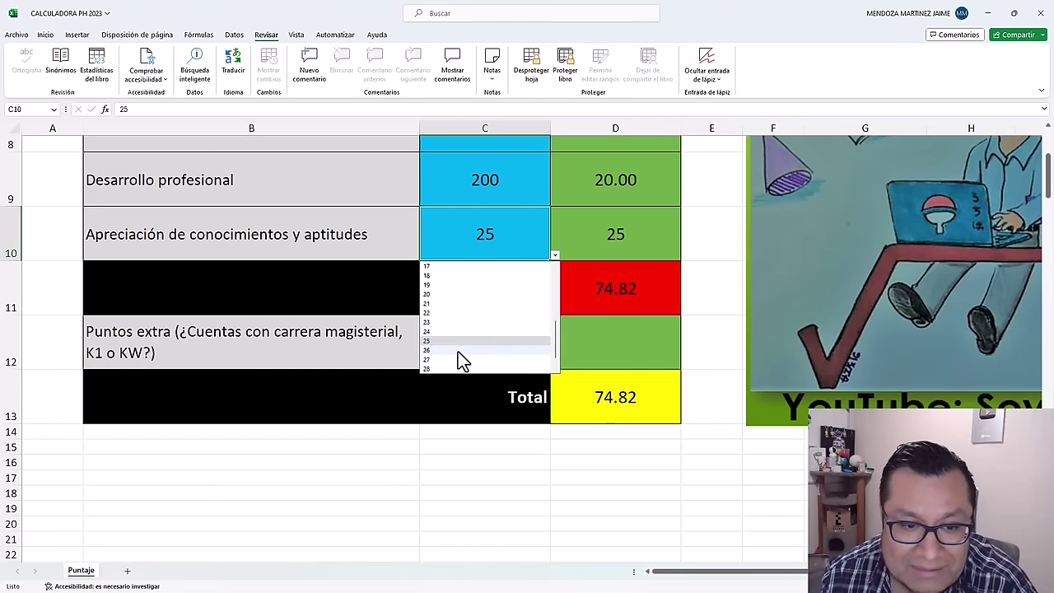
click(458, 350)
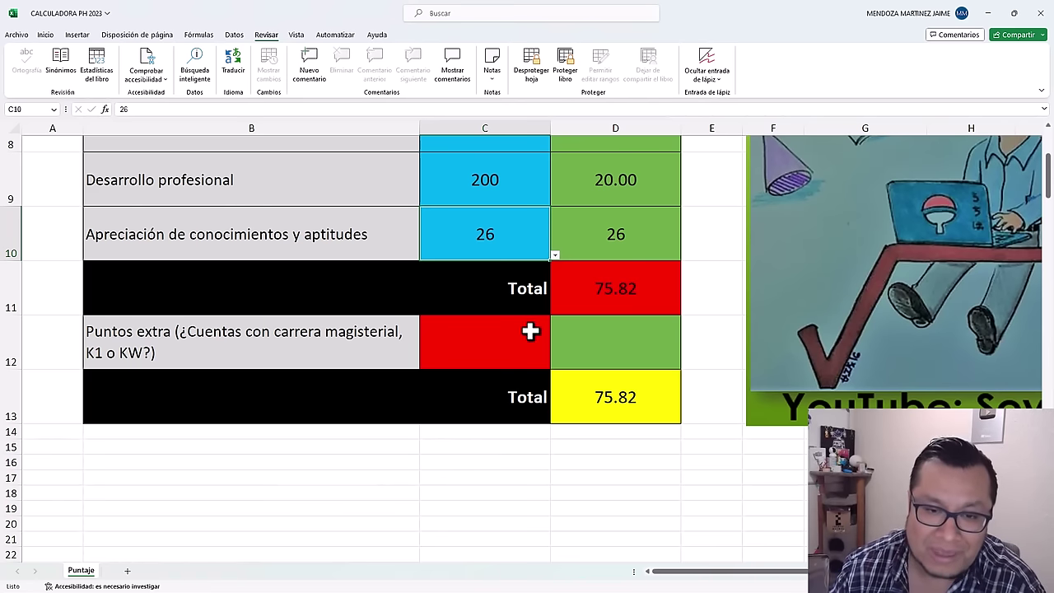
click(555, 255)
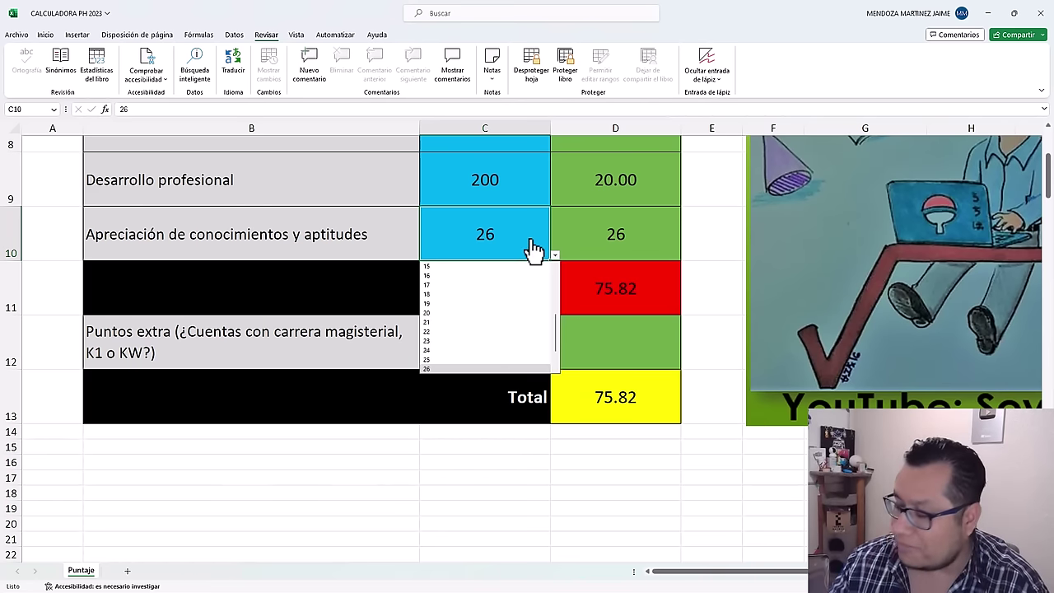
click(536, 494)
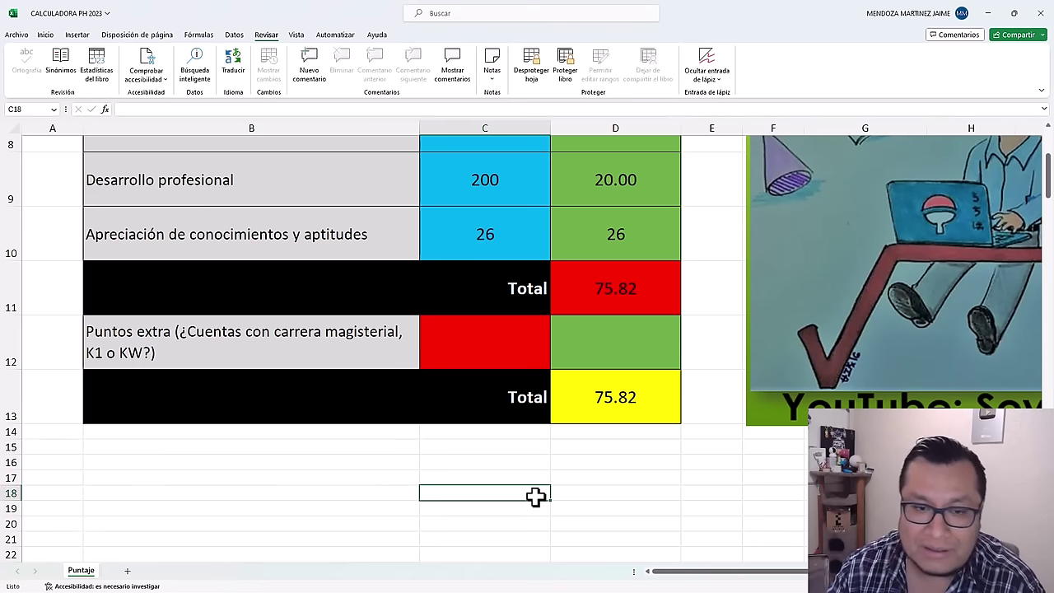
Step: Clear the Datos value for Apreciación de conocimientos y aptitudes
click(442, 247)
key(BackSpace)
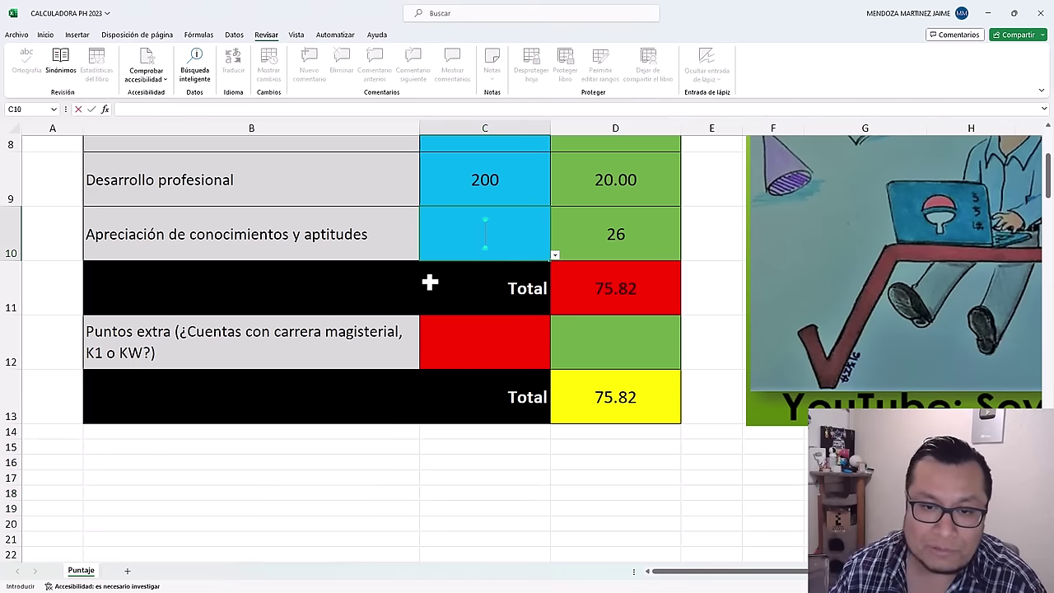
drag(552, 433, 553, 445)
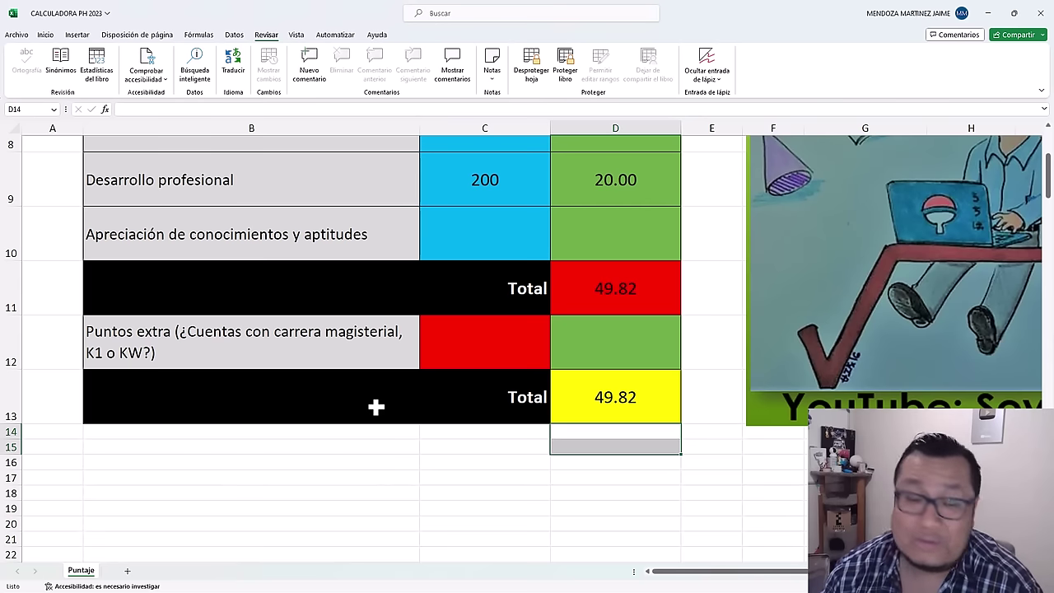
Step: Answer the Puntos extra question about carrera magisterial, K1 o KW with No
click(492, 357)
click(555, 363)
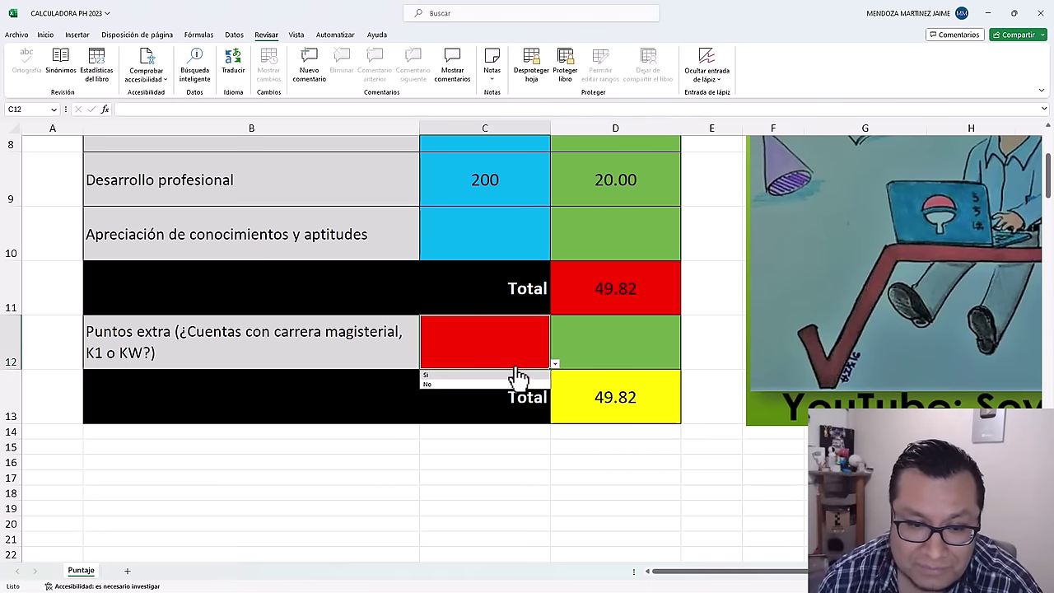
click(447, 384)
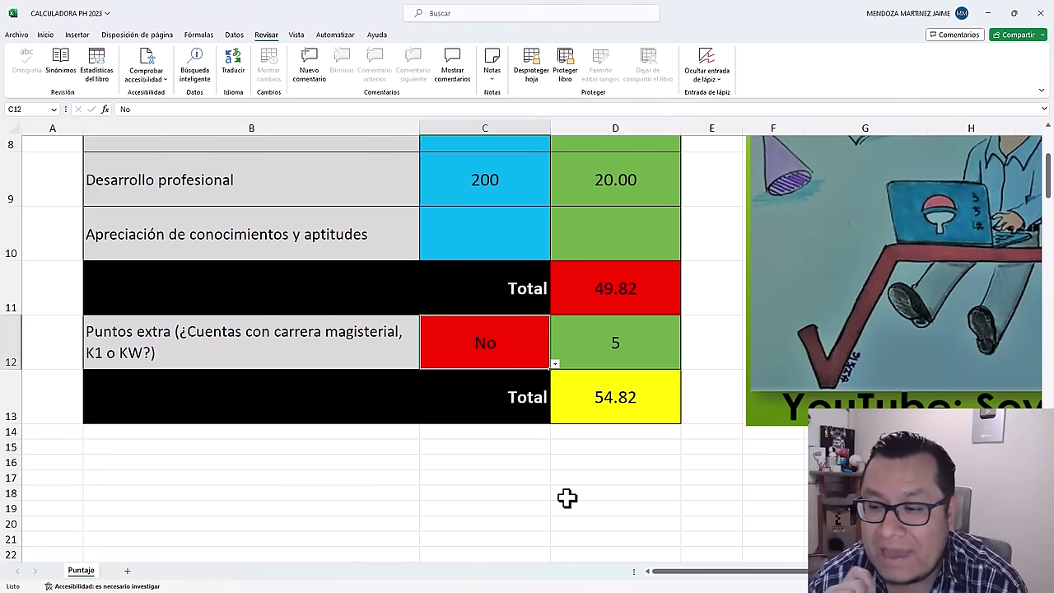
Step: Set the Datos value for Apreciación de conocimientos y aptitudes to 20
click(539, 245)
click(555, 256)
scroll(466, 348, down, 3)
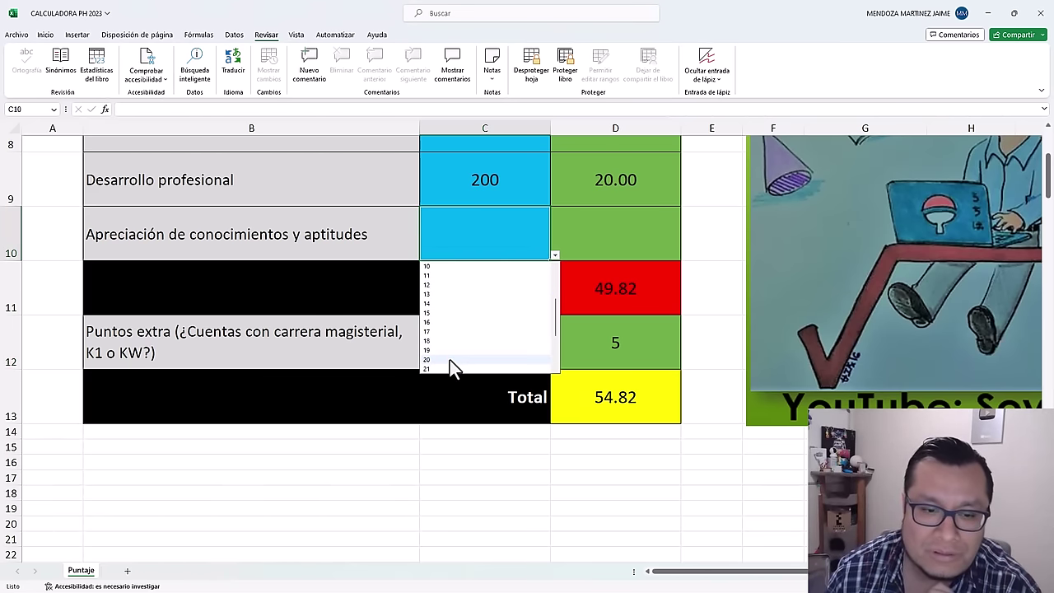
click(449, 360)
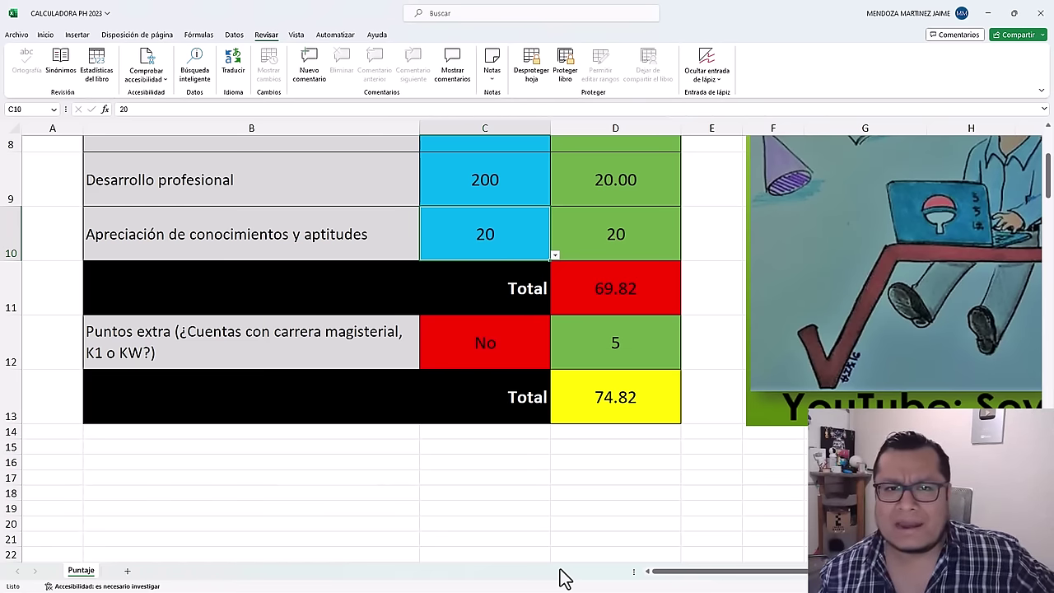
Step: Review the factor scores and totals, and change Formación profesional to Licenciatura
scroll(600, 499, up, 3)
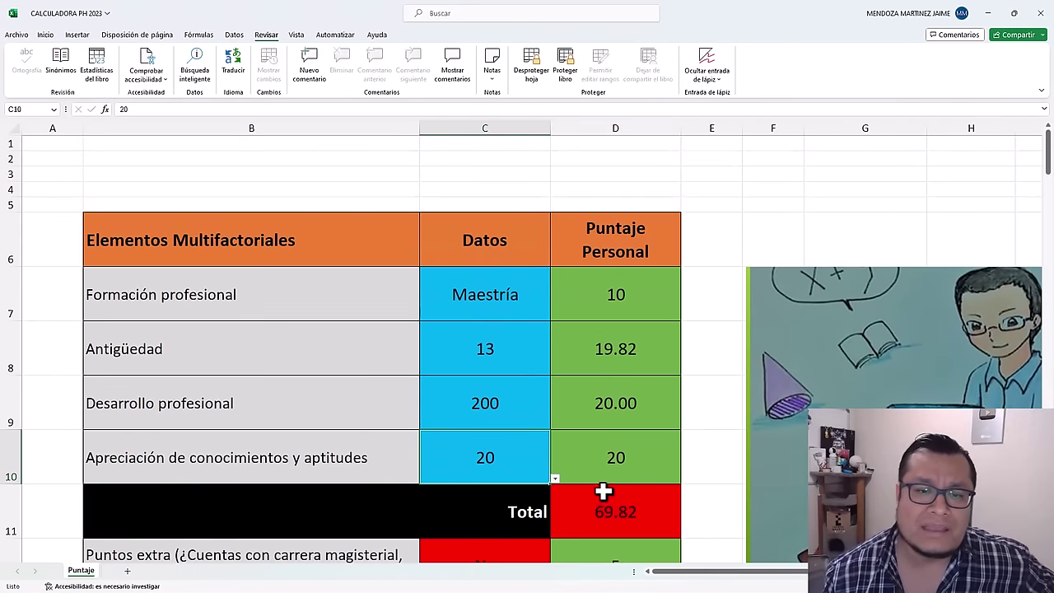
scroll(606, 498, down, 1)
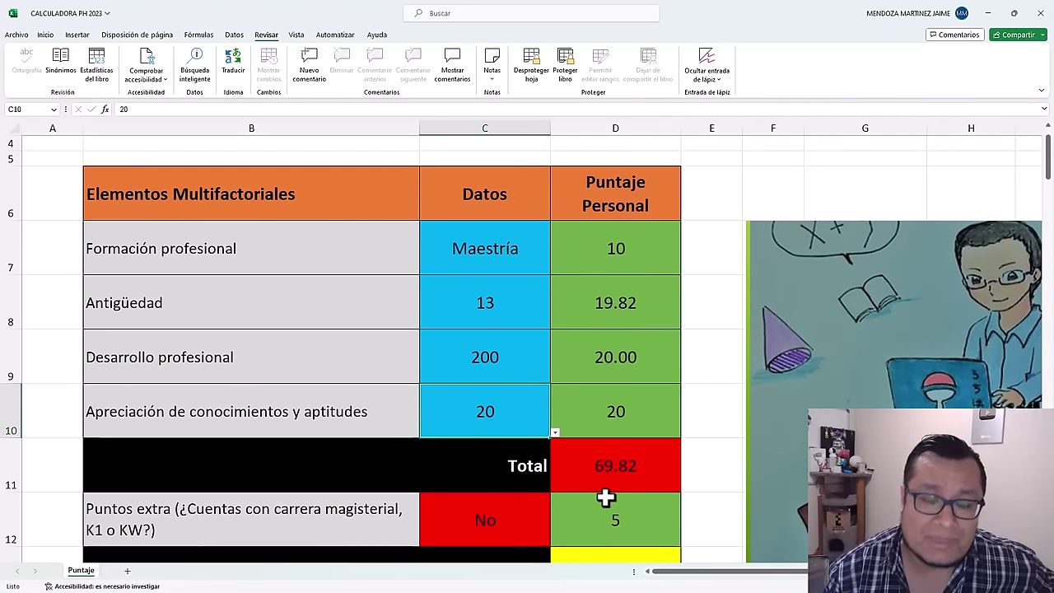
scroll(606, 498, down, 1)
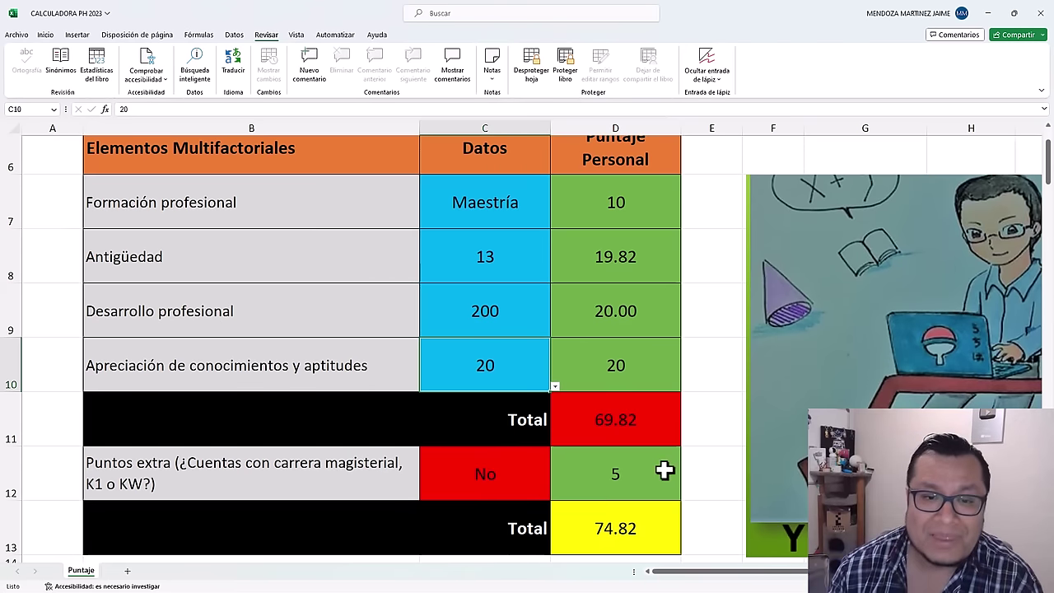
scroll(555, 358, down, 2)
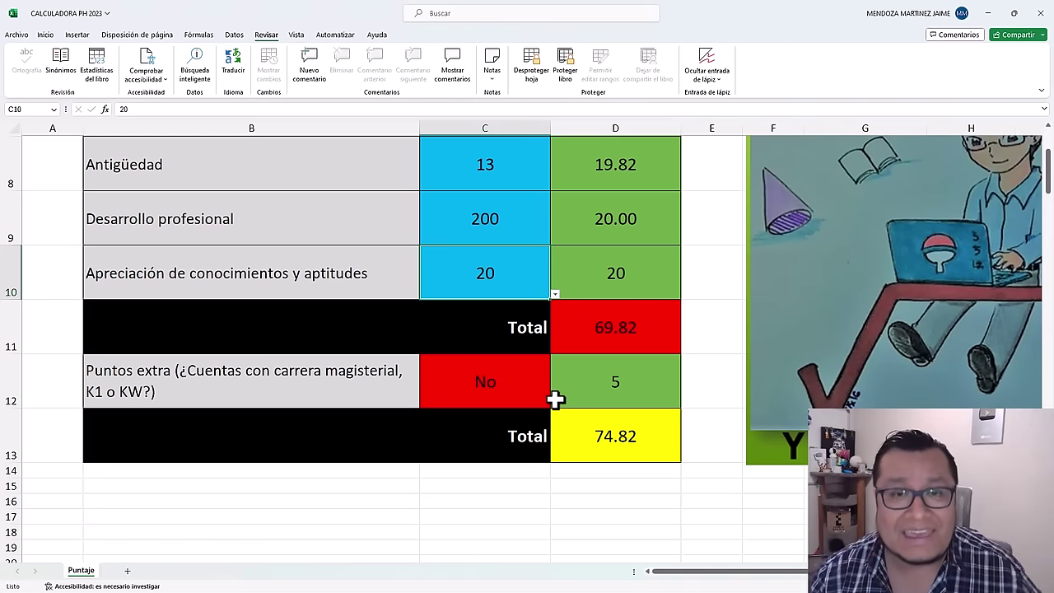
scroll(558, 400, up, 1)
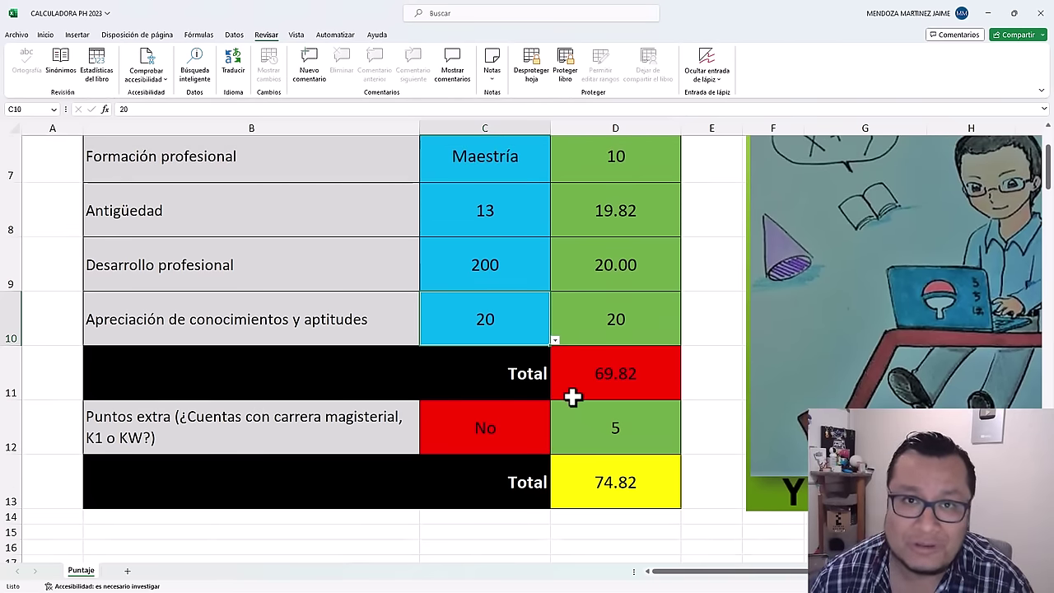
scroll(704, 475, up, 1)
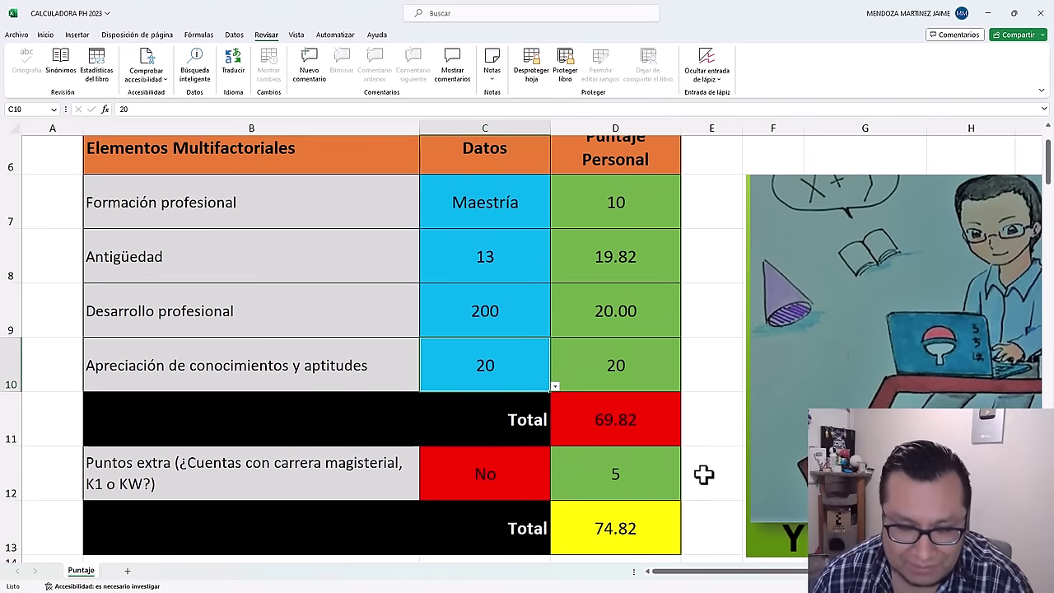
click(516, 214)
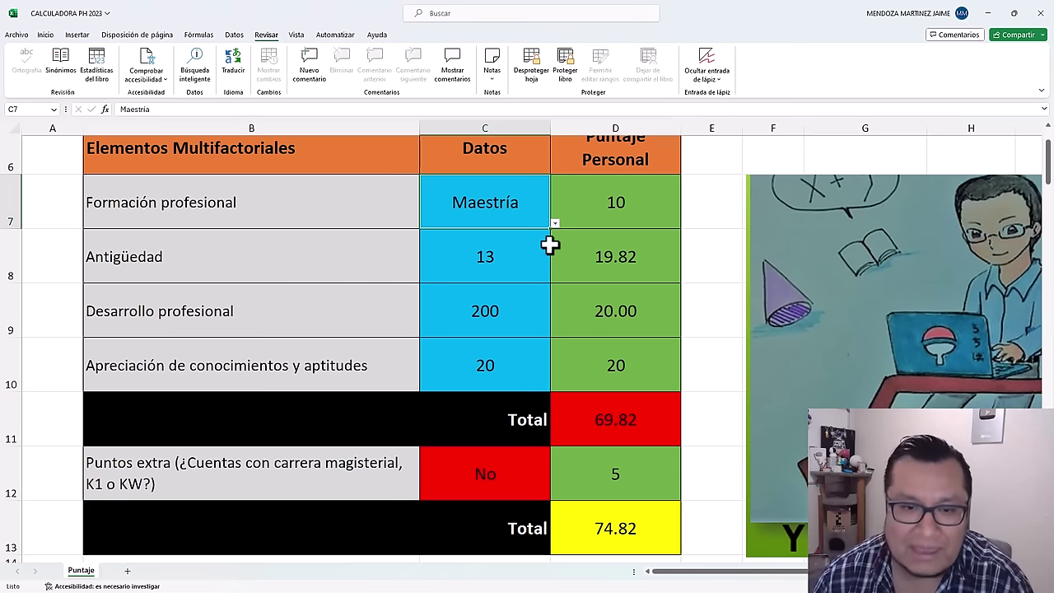
click(555, 223)
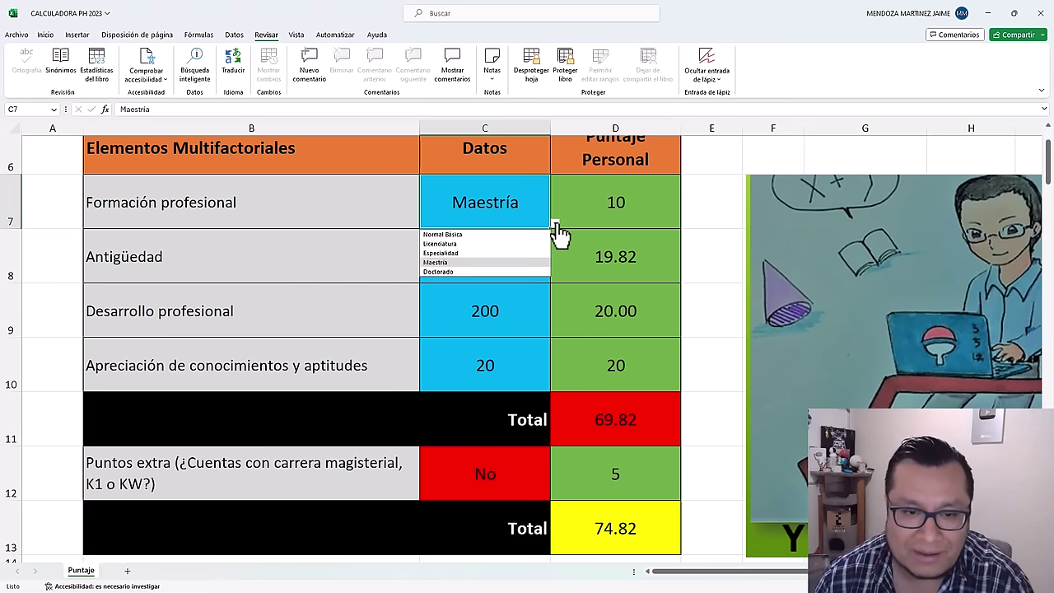
click(445, 243)
Step: Change the Datos value for Antigüedad to 8
click(476, 274)
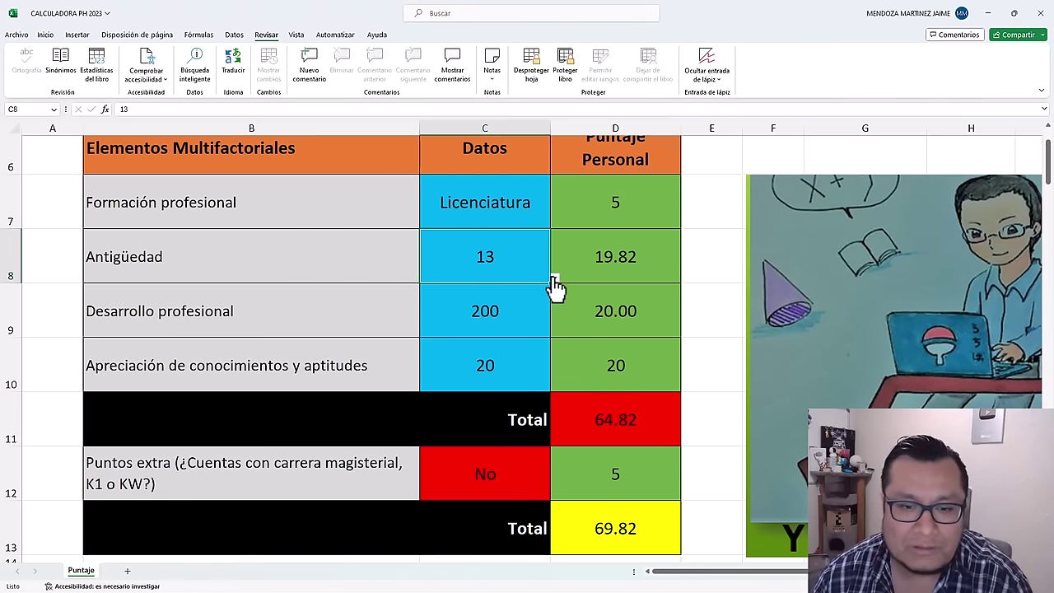
click(555, 279)
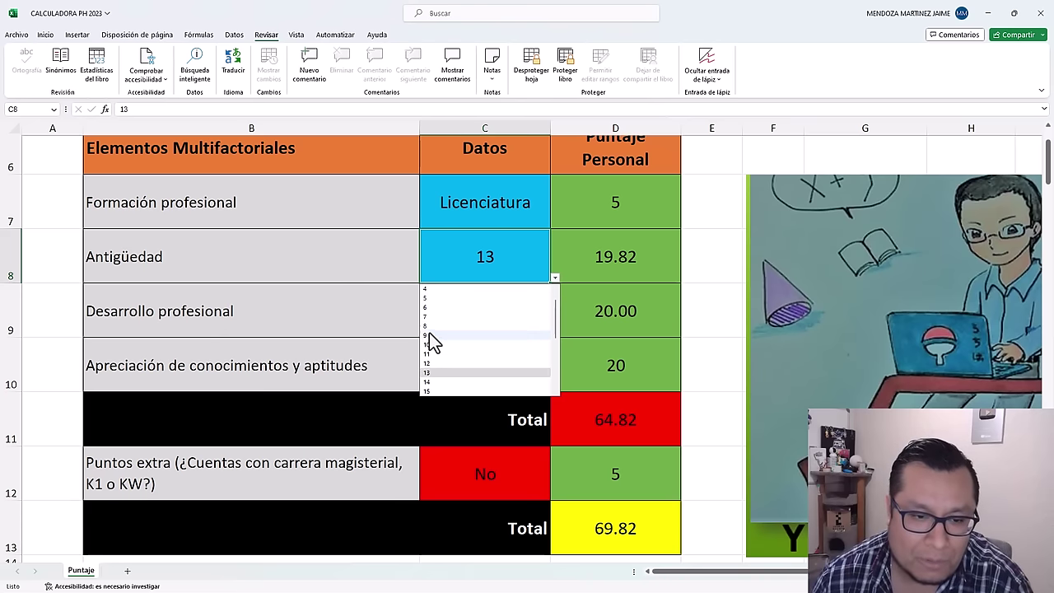
click(430, 327)
Step: Set the Datos value for Desarrollo profesional to 100
click(501, 335)
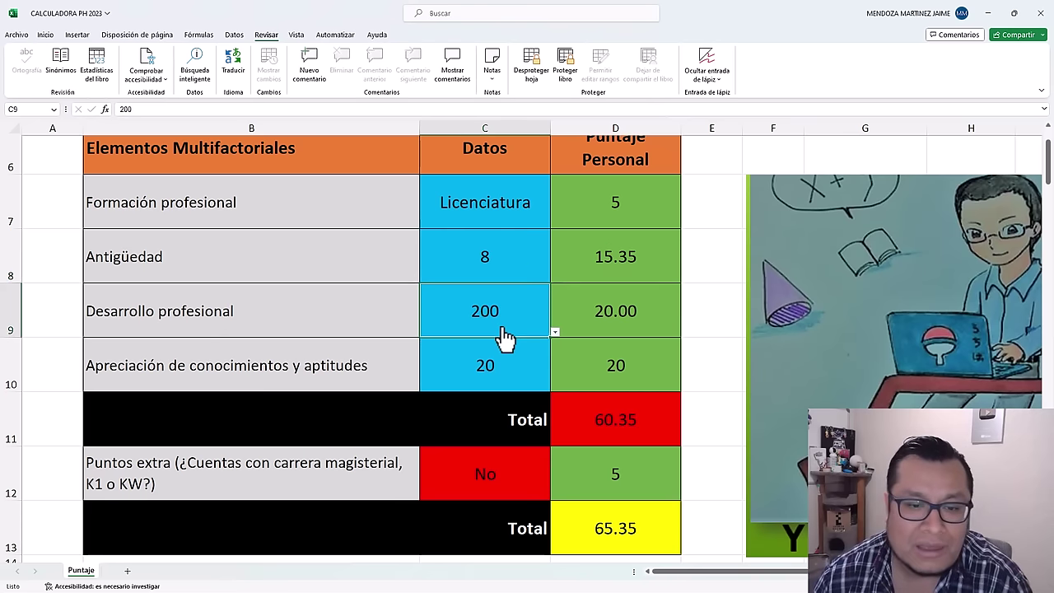
click(556, 332)
scroll(463, 381, up, 6)
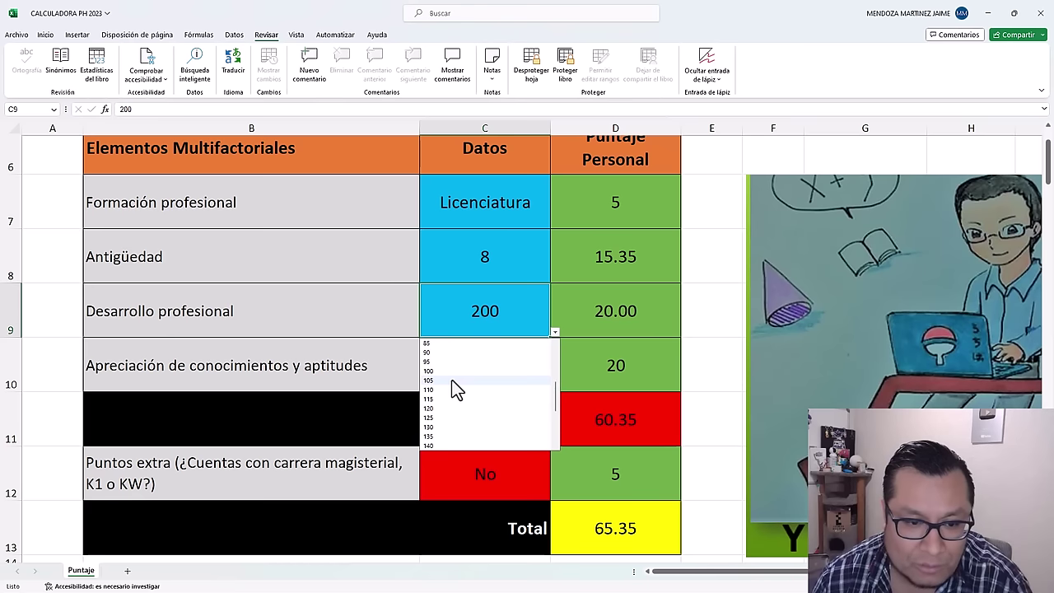
click(443, 370)
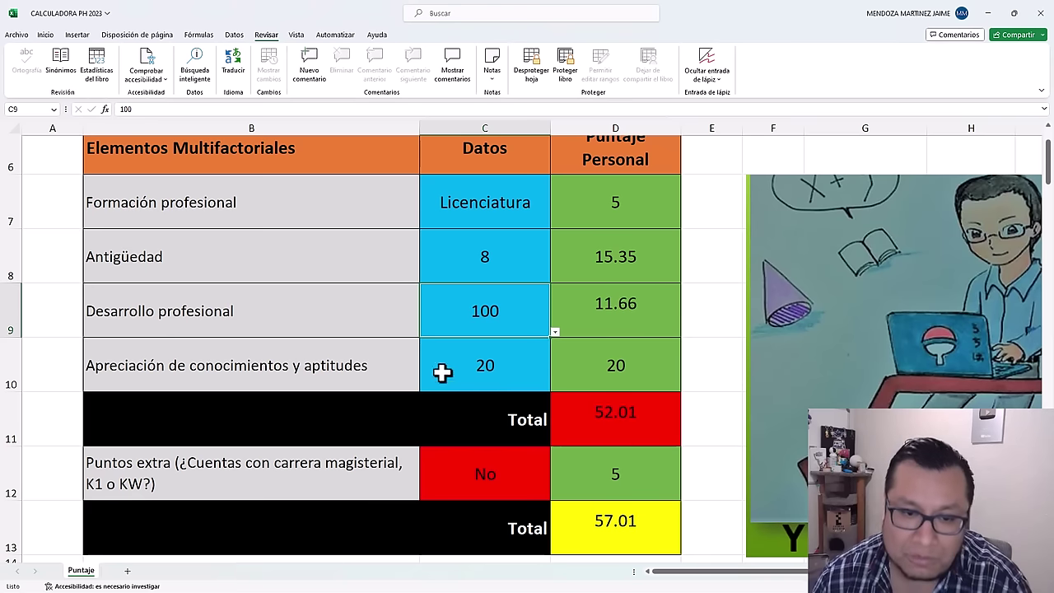
Step: Clear the Datos value for Apreciación de conocimientos y aptitudes and answer the Puntos extra question with No
click(519, 387)
key(BackSpace)
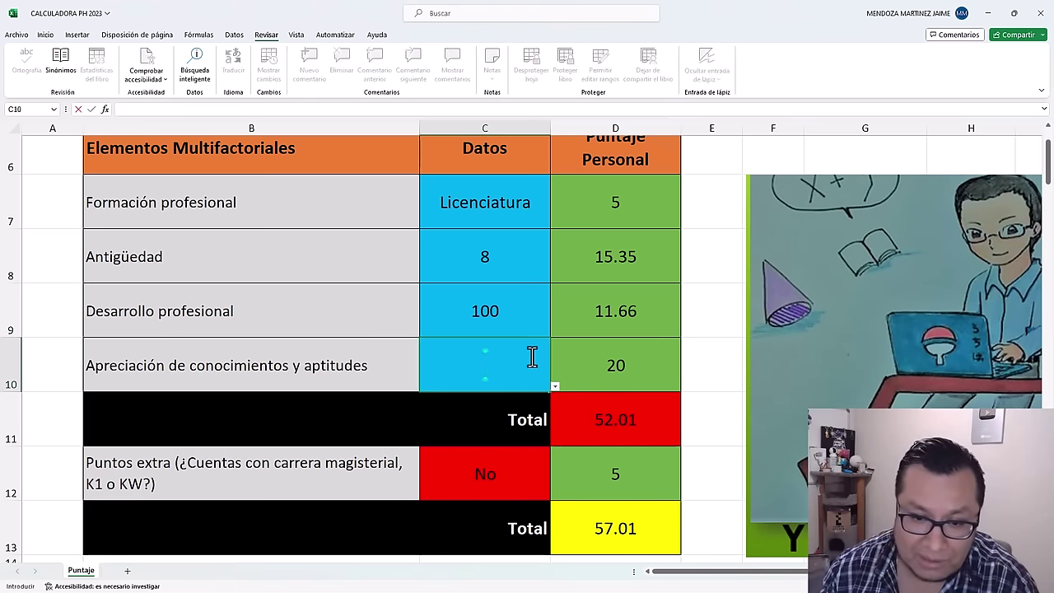
click(546, 475)
click(555, 500)
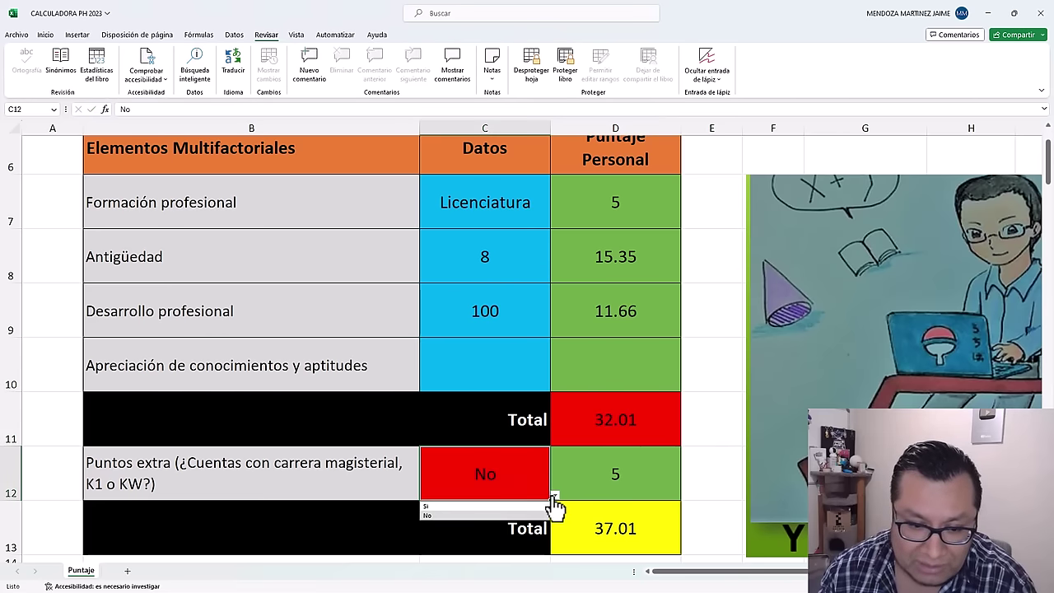
click(440, 514)
Step: Set the Datos value for Apreciación de conocimientos y aptitudes to 24
scroll(659, 486, down, 1)
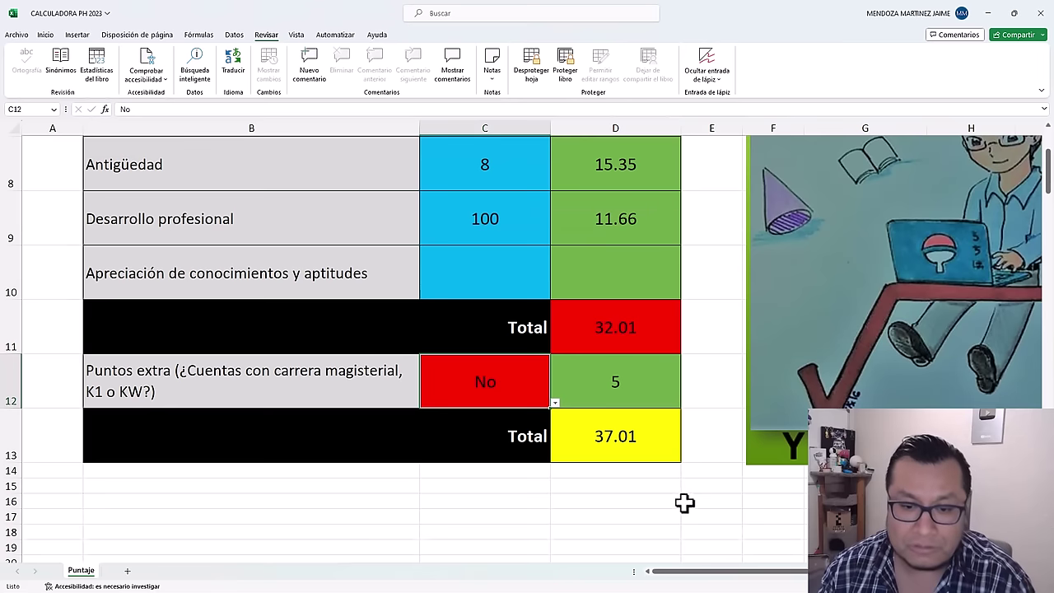
scroll(672, 515, down, 1)
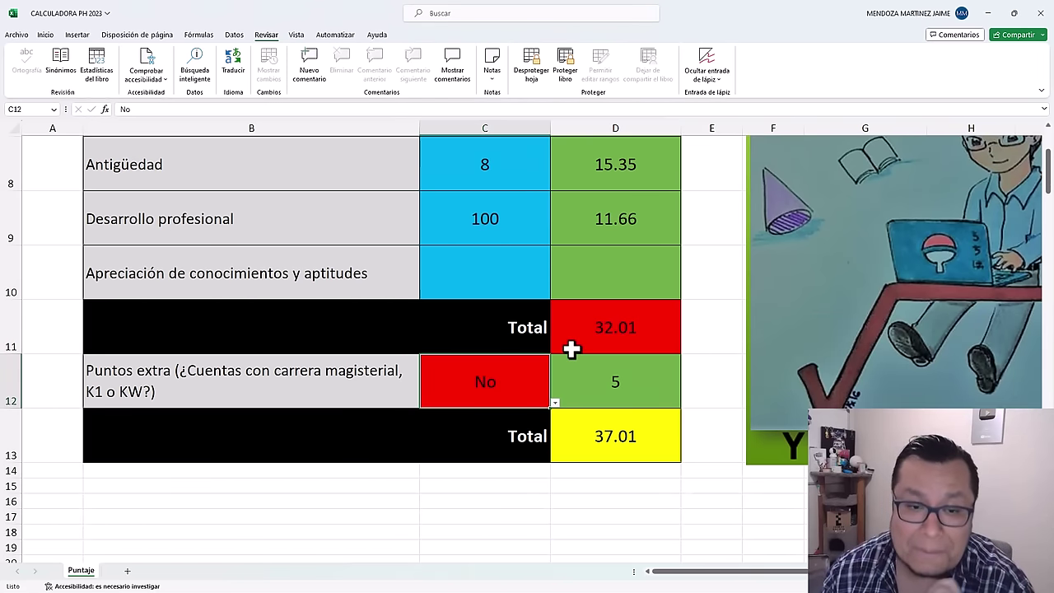
click(524, 293)
click(555, 294)
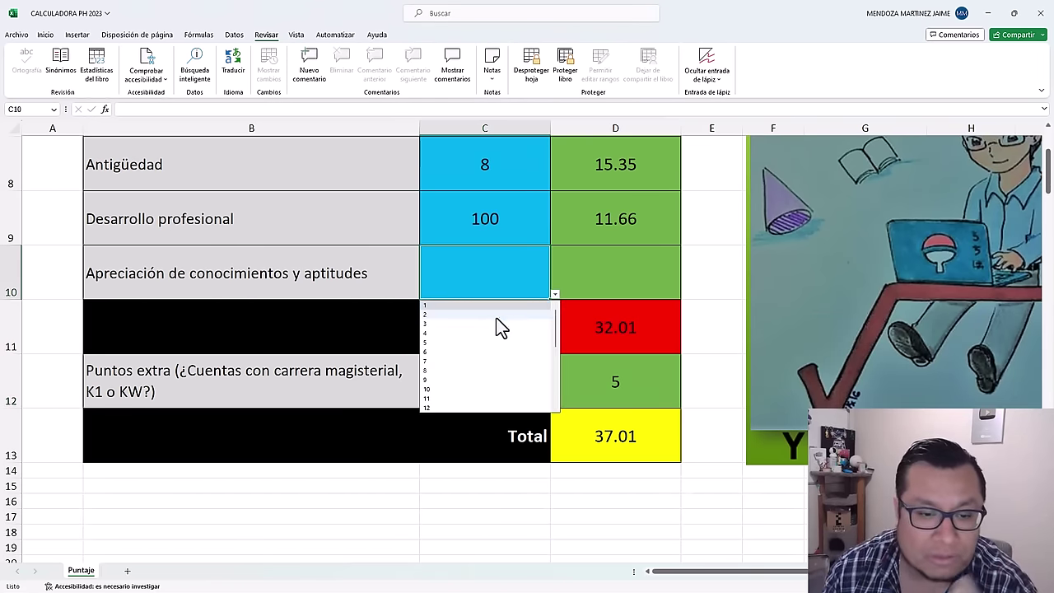
scroll(482, 357, down, 5)
click(464, 379)
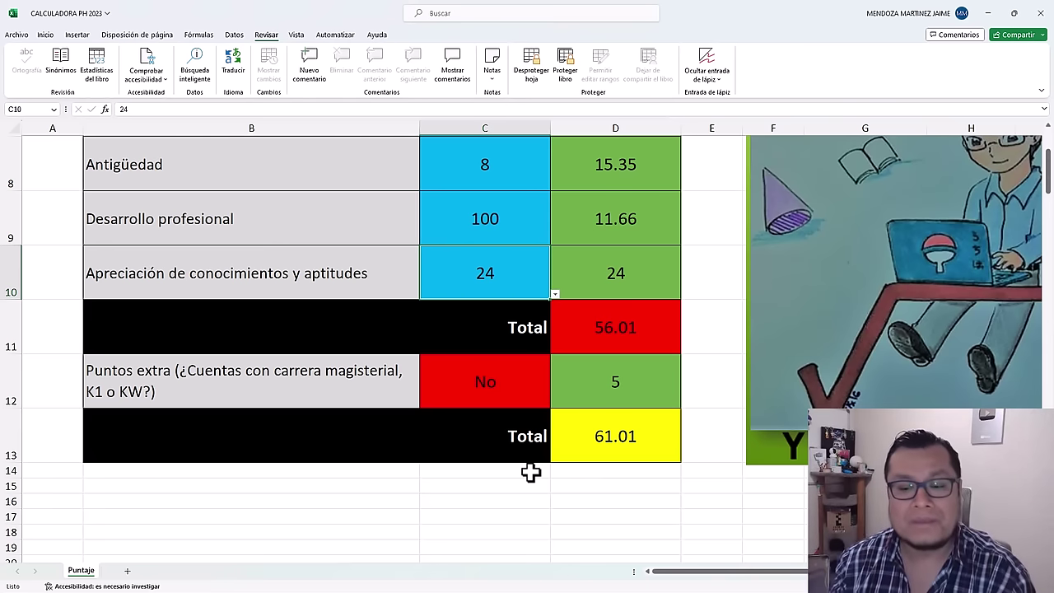
Step: Review the Puntaje Personal scores of each factor and both totals for the Licenciatura profile
scroll(531, 472, up, 2)
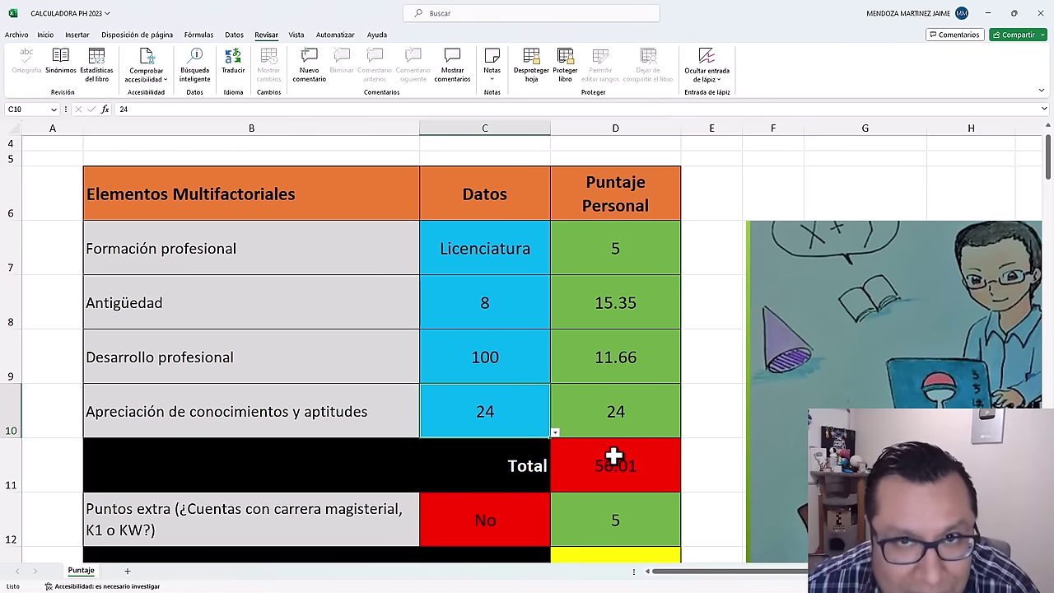
scroll(670, 299, down, 1)
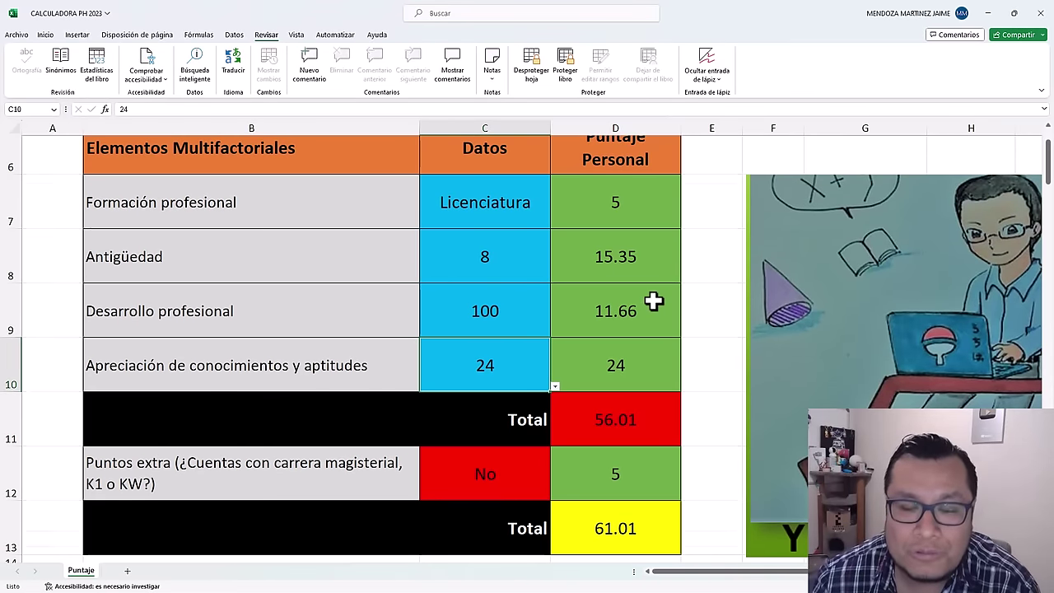
scroll(655, 300, down, 2)
click(668, 488)
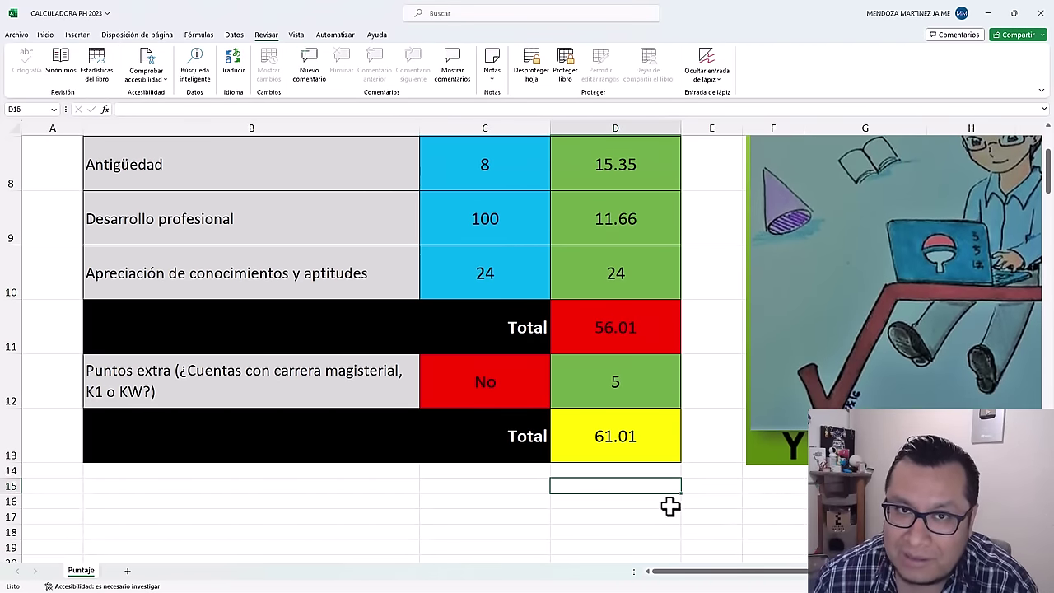
scroll(676, 501, up, 4)
scroll(709, 454, down, 2)
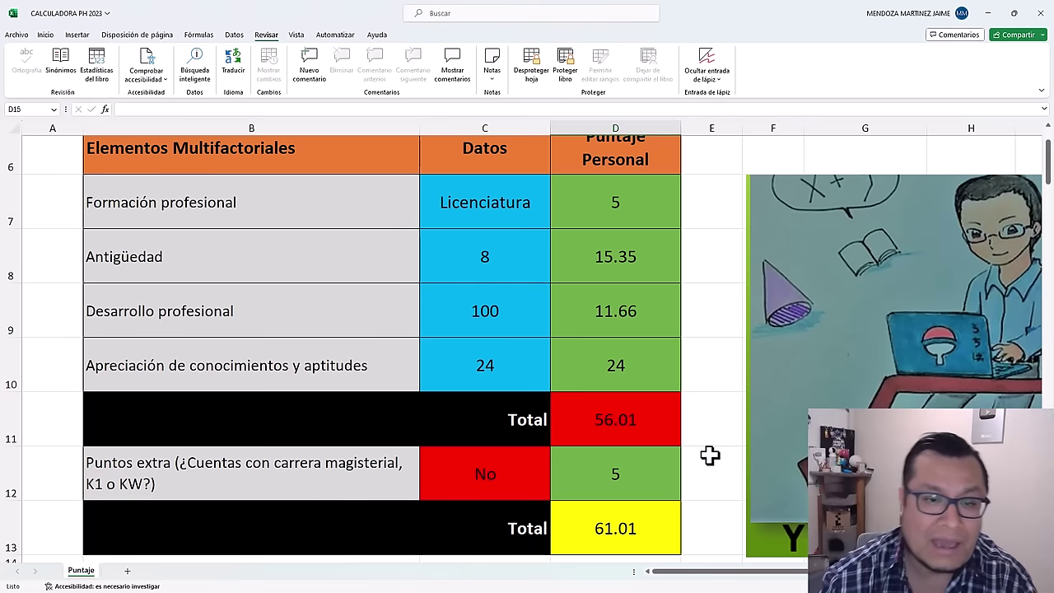
scroll(706, 429, up, 2)
scroll(708, 430, down, 2)
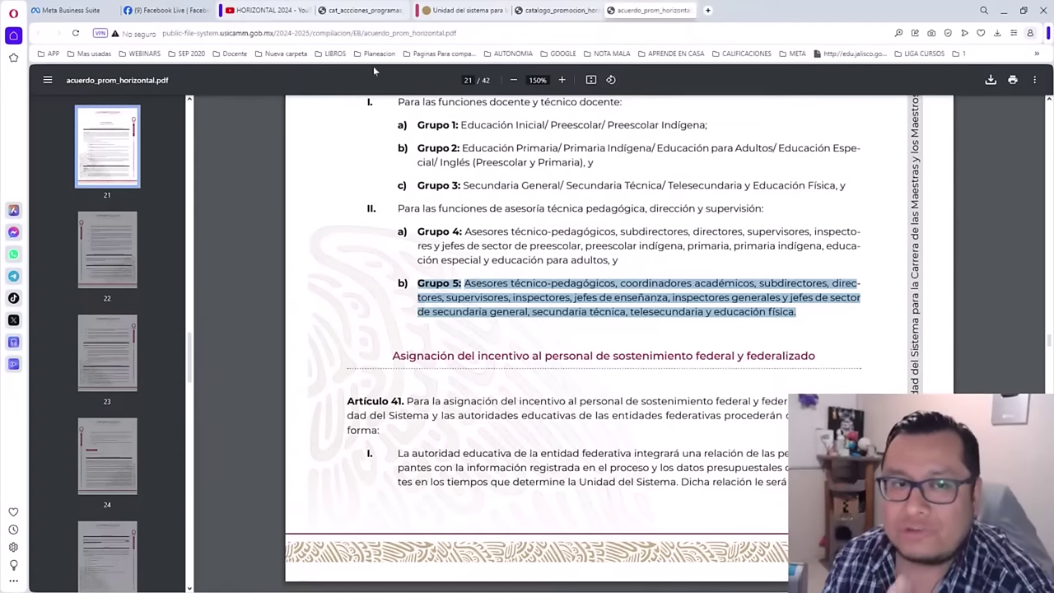
Step: Switch to the browser and open acuerdo_prom_horizontal.pdf in a new tab from its copied address
right_click(367, 33)
click(395, 87)
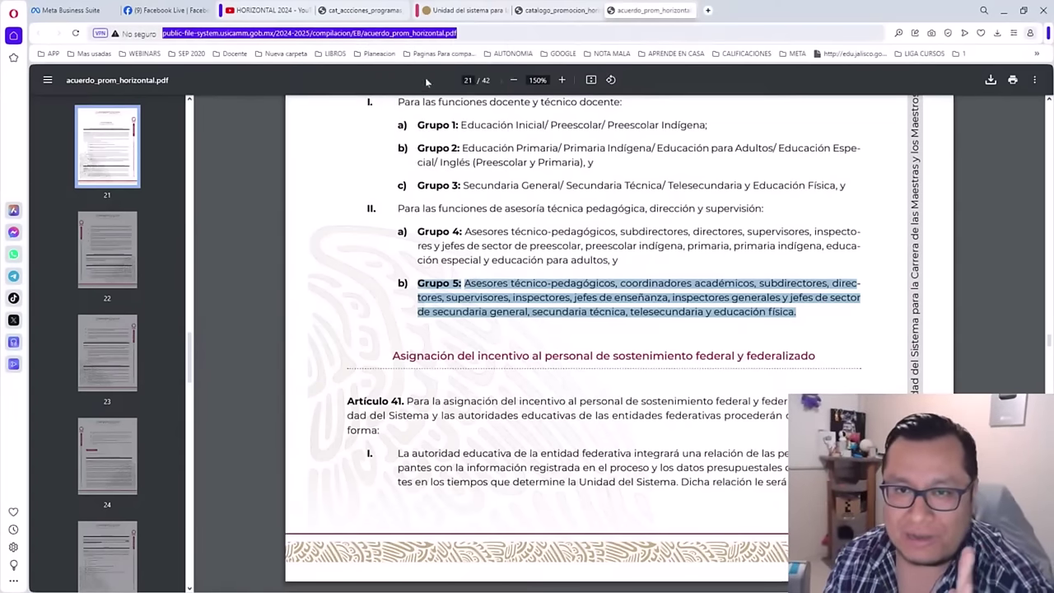
click(708, 11)
right_click(699, 33)
click(725, 102)
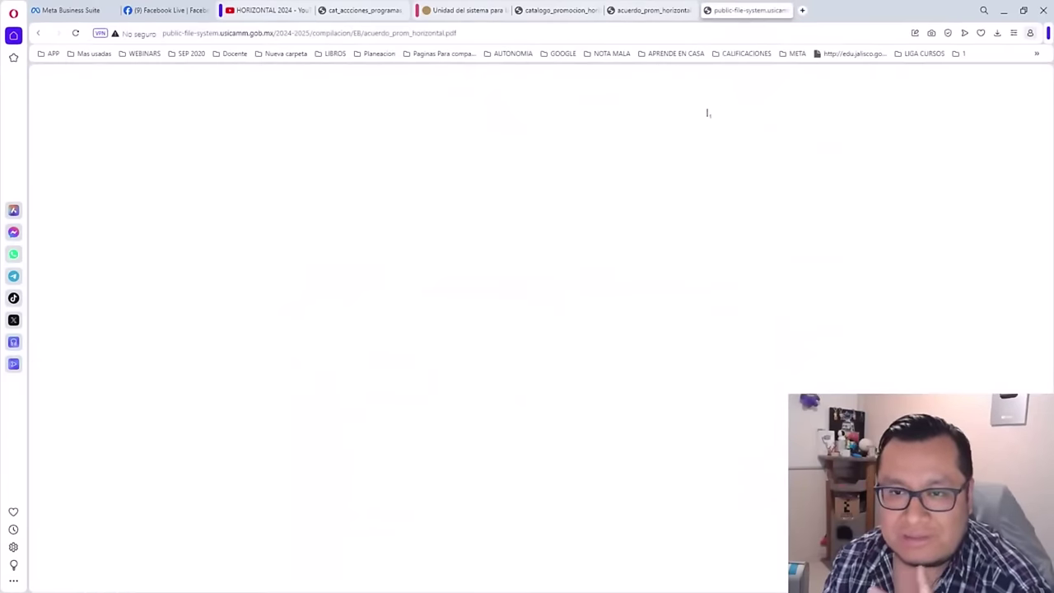
Step: Browse the agreement PDF to find the technical valuation criteria with the multifactor score tables on page 37
scroll(665, 194, down, 20)
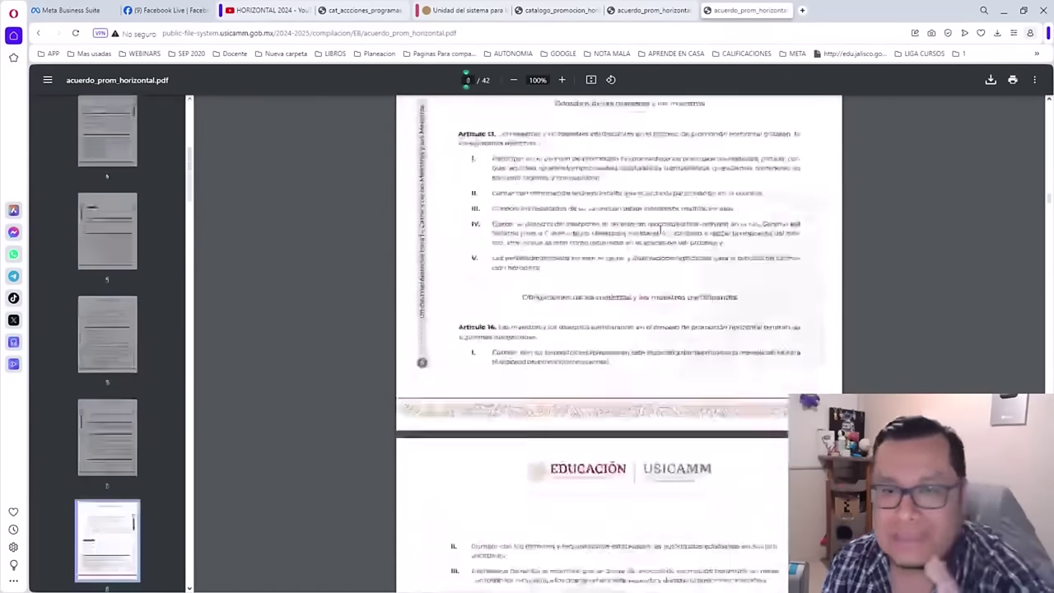
scroll(661, 230, down, 20)
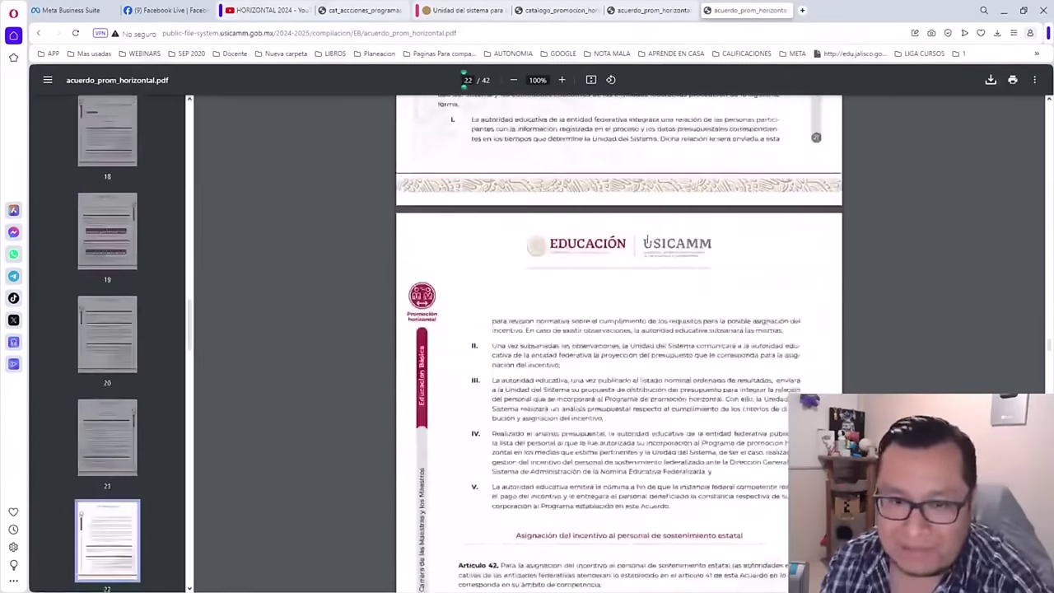
scroll(649, 239, down, 18)
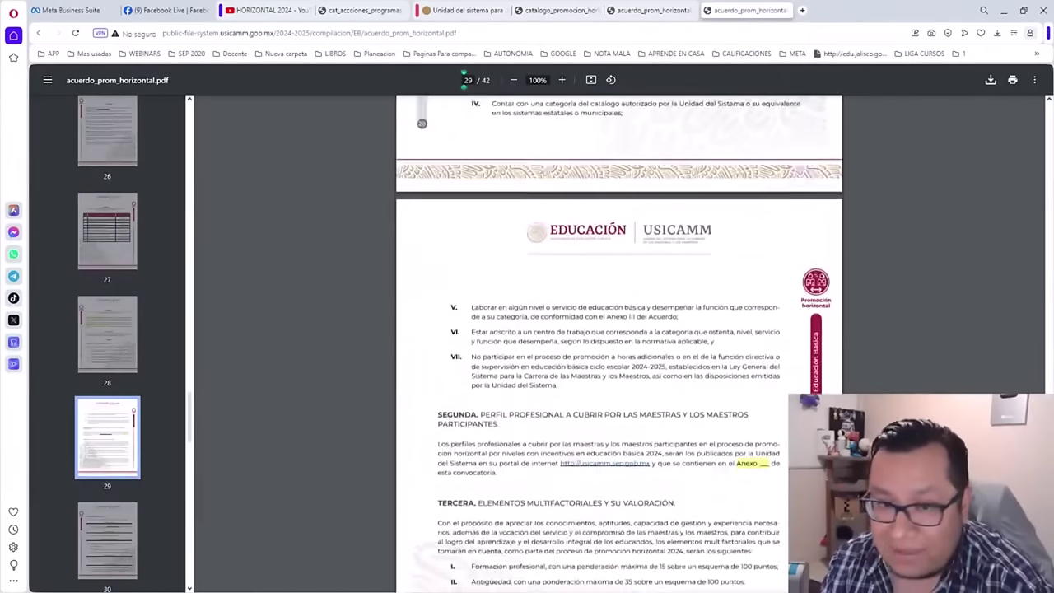
scroll(618, 329, down, 12)
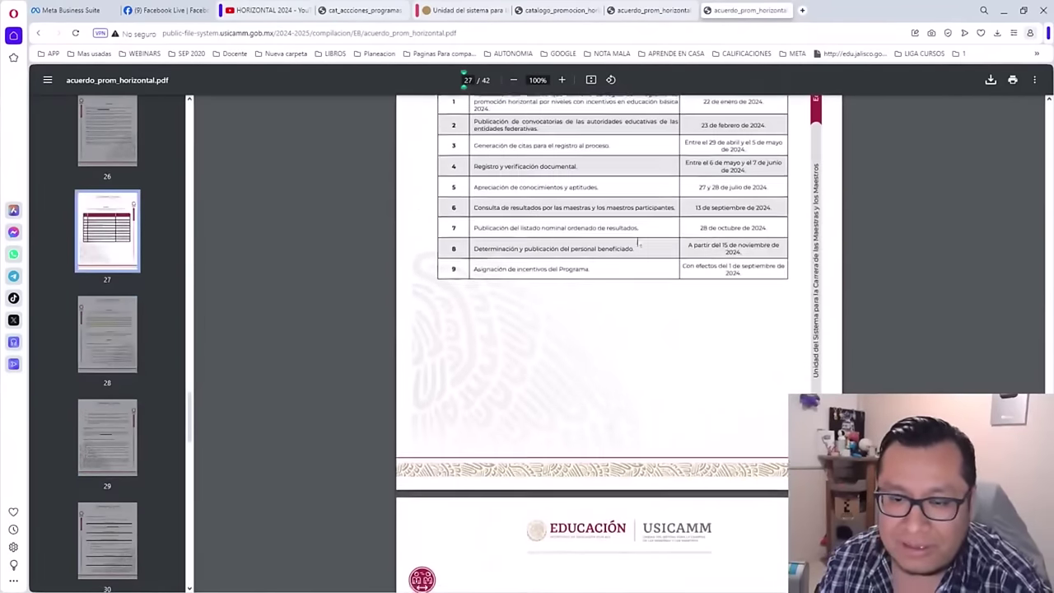
scroll(619, 342, down, 20)
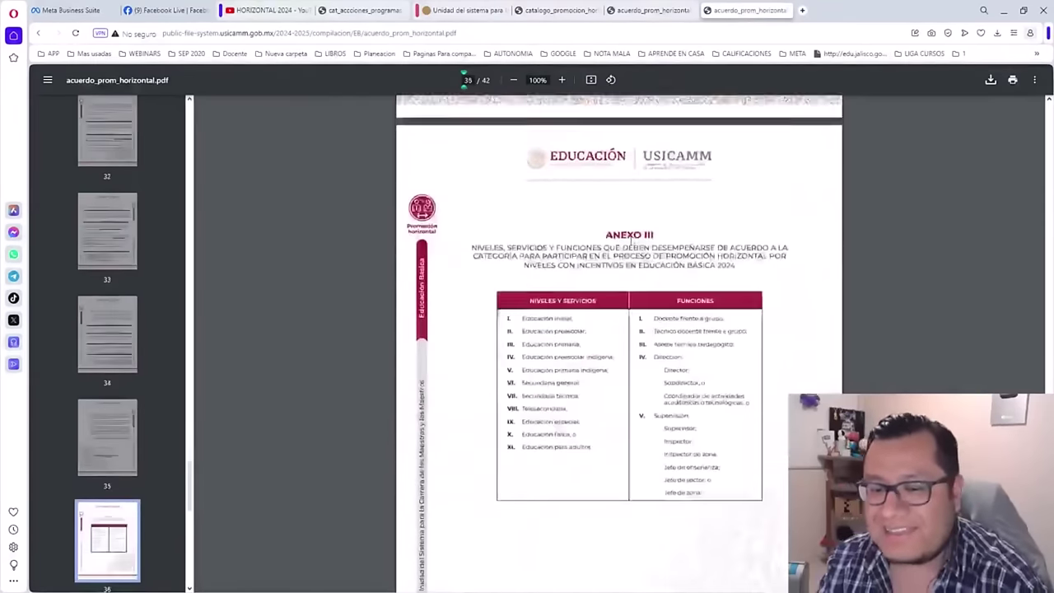
scroll(620, 344, down, 10)
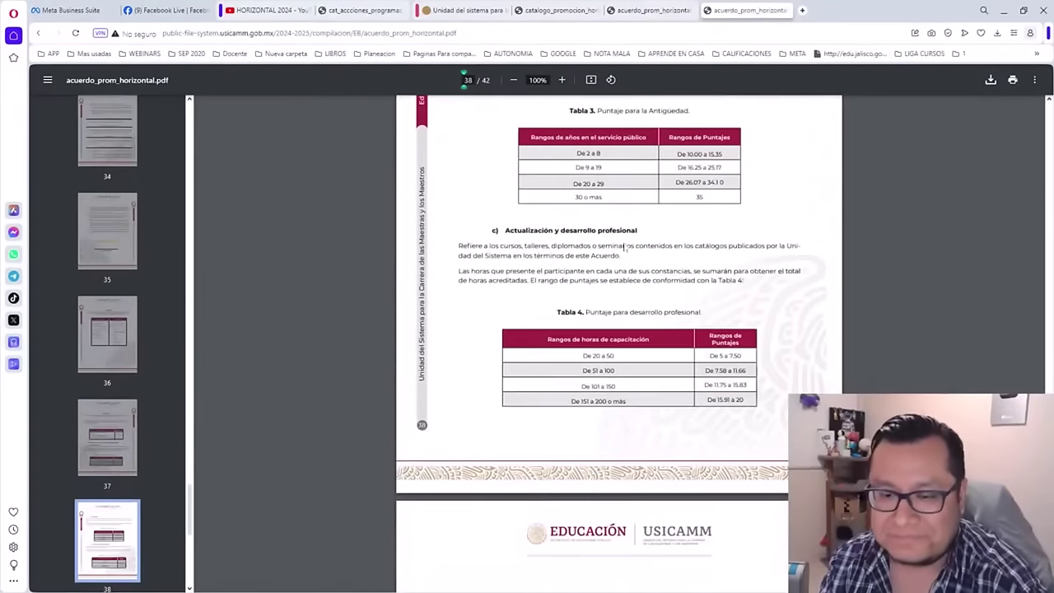
scroll(619, 342, up, 3)
scroll(657, 363, up, 5)
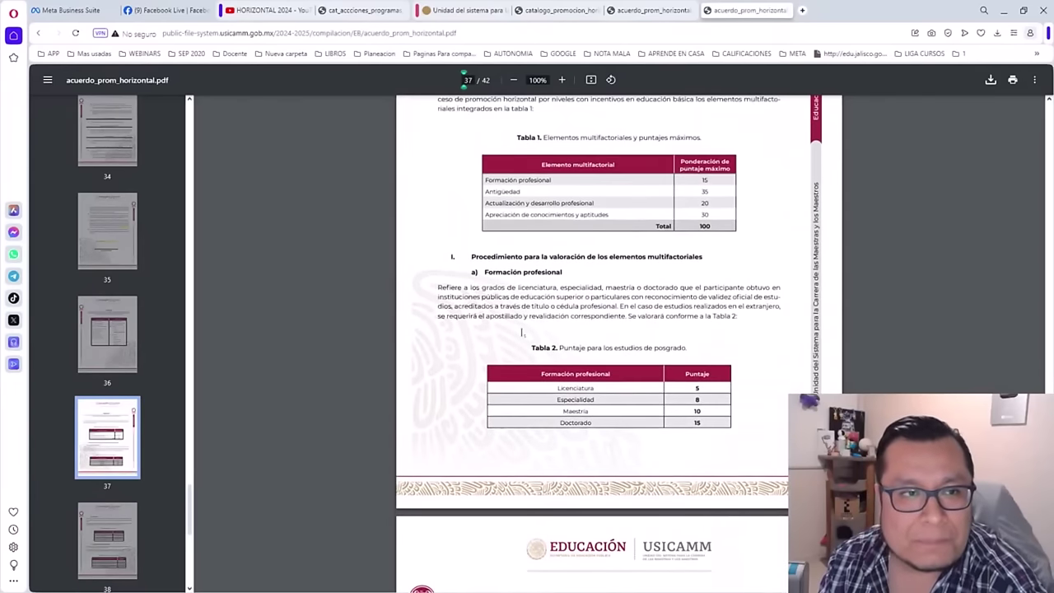
scroll(785, 425, up, 1)
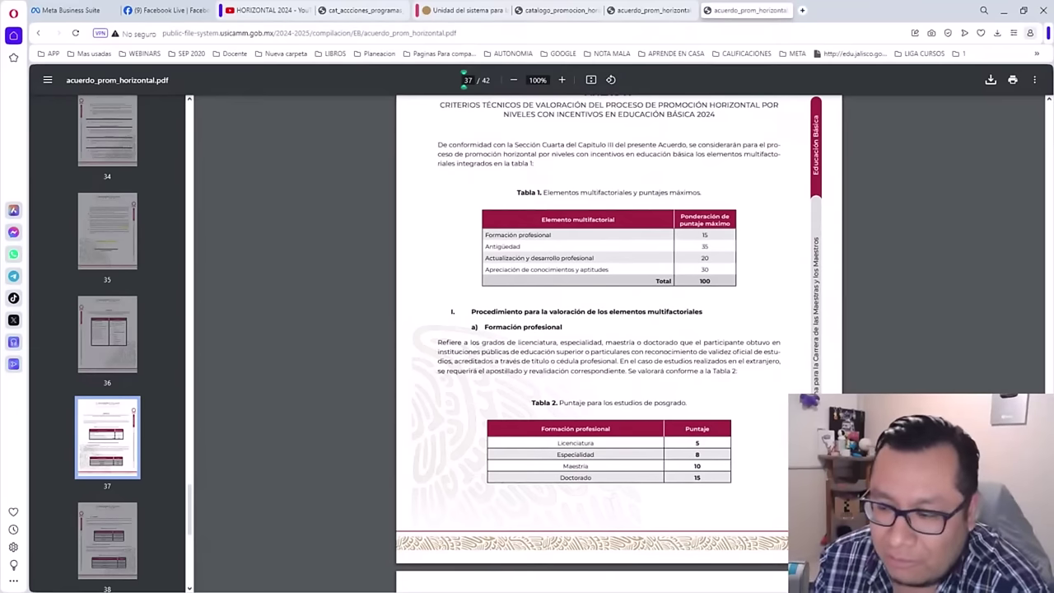
Step: Enlarge the PDF to 175% and examine the maximum scores for Formación profesional and Antigüedad in Tabla 1
click(562, 79)
click(562, 79)
click(562, 80)
click(562, 79)
scroll(602, 330, down, 2)
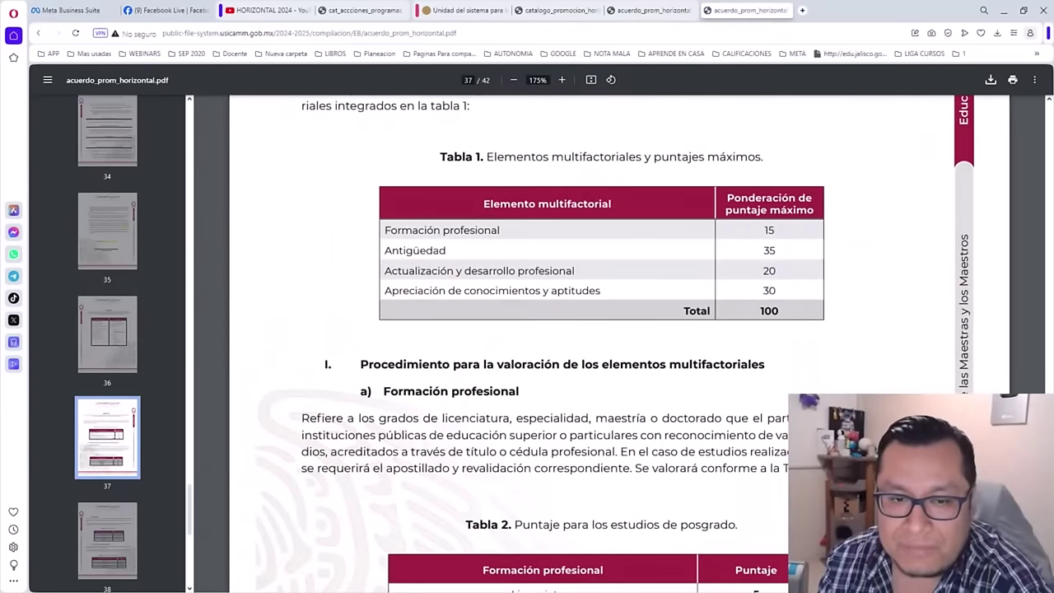
drag(427, 230, 776, 251)
Step: Examine the scores by degree in Tabla 2, starting with the Licenciatura row
scroll(776, 251, down, 6)
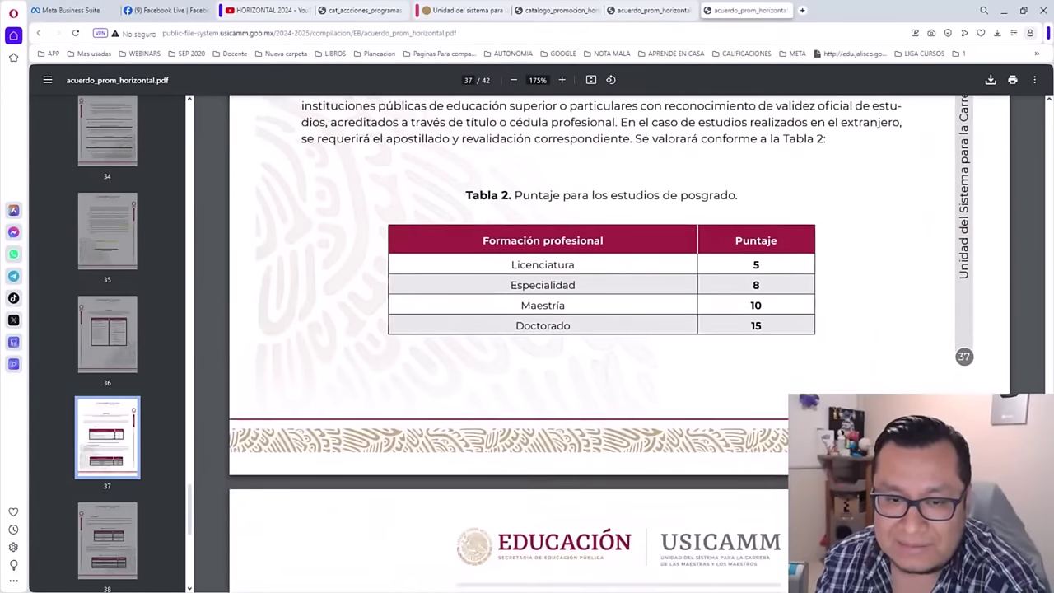
double_click(543, 264)
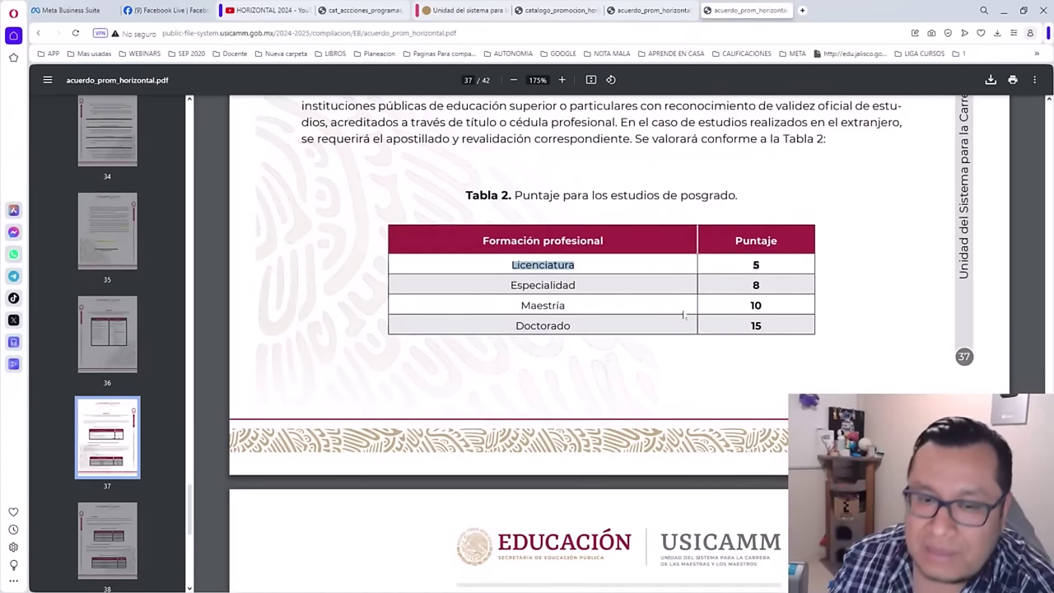
click(687, 382)
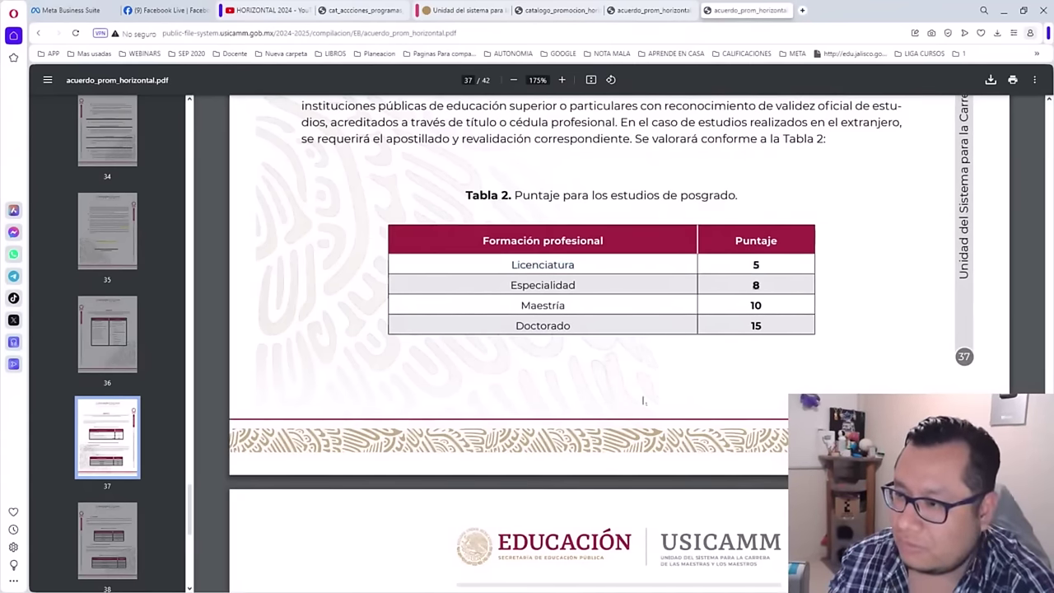